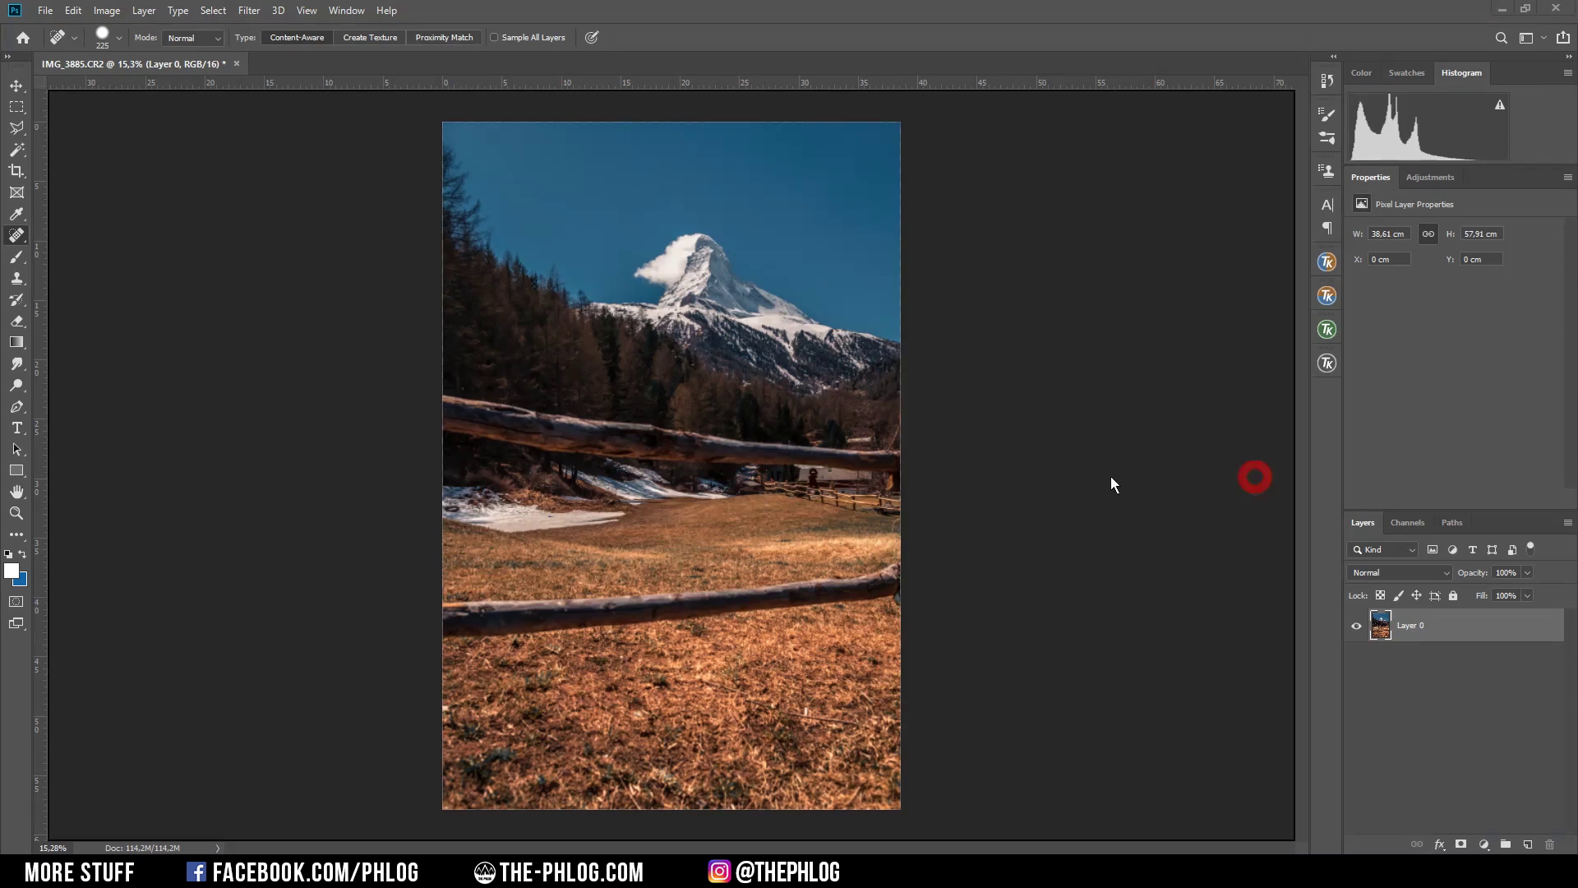
# Place the sky photo as a smart object and enlarge it over the mountain photo's upper half
pyautogui.click(588, 436)
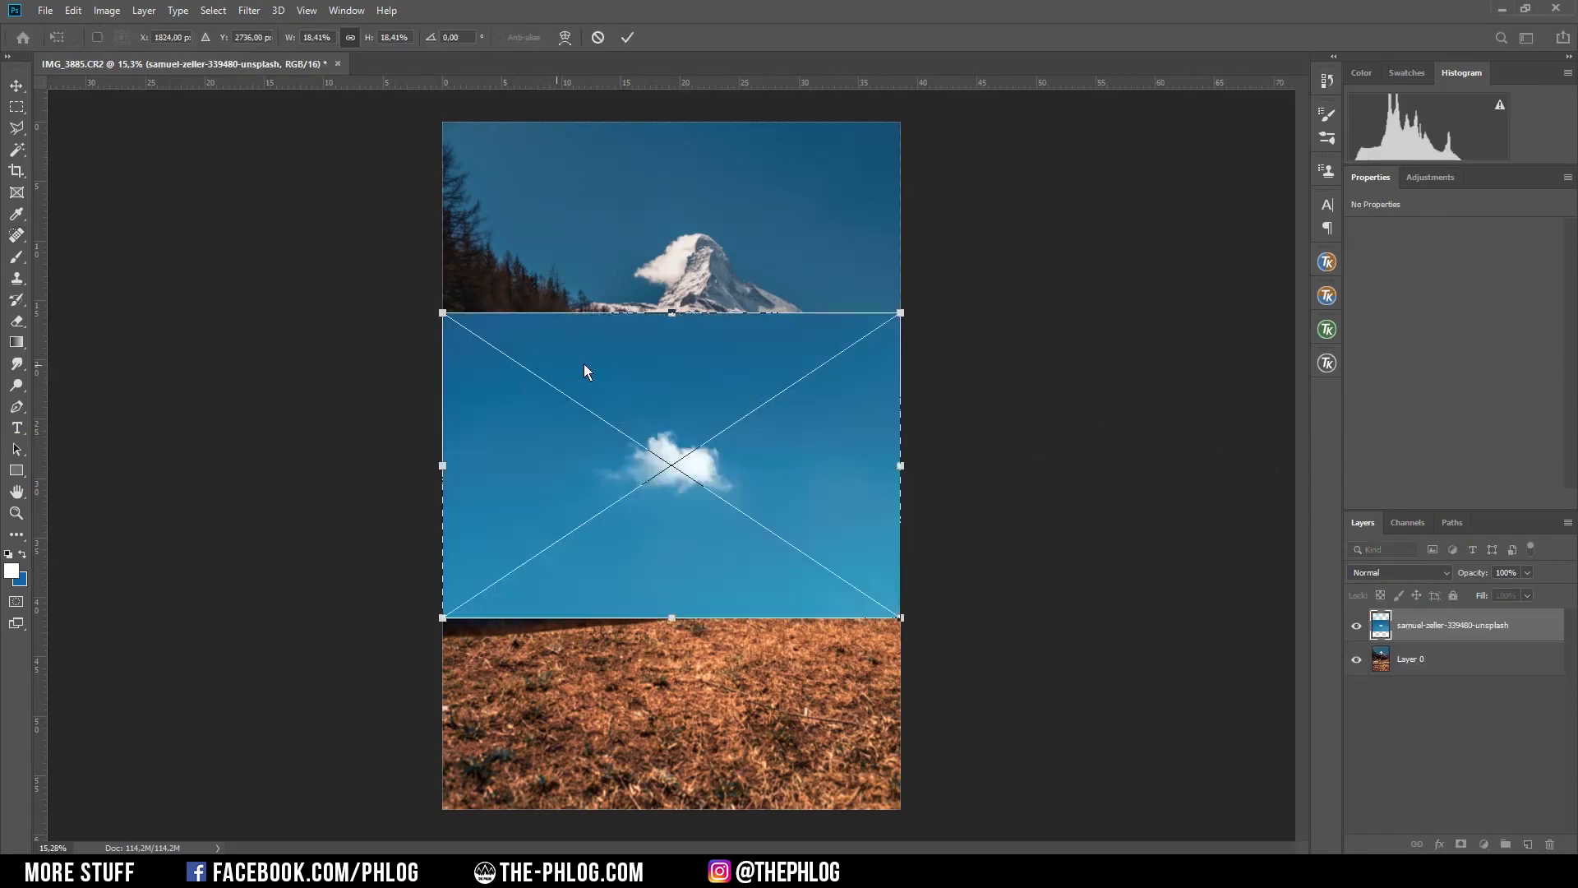
pyautogui.moveTo(648, 360); pyautogui.dragTo(652, 451)
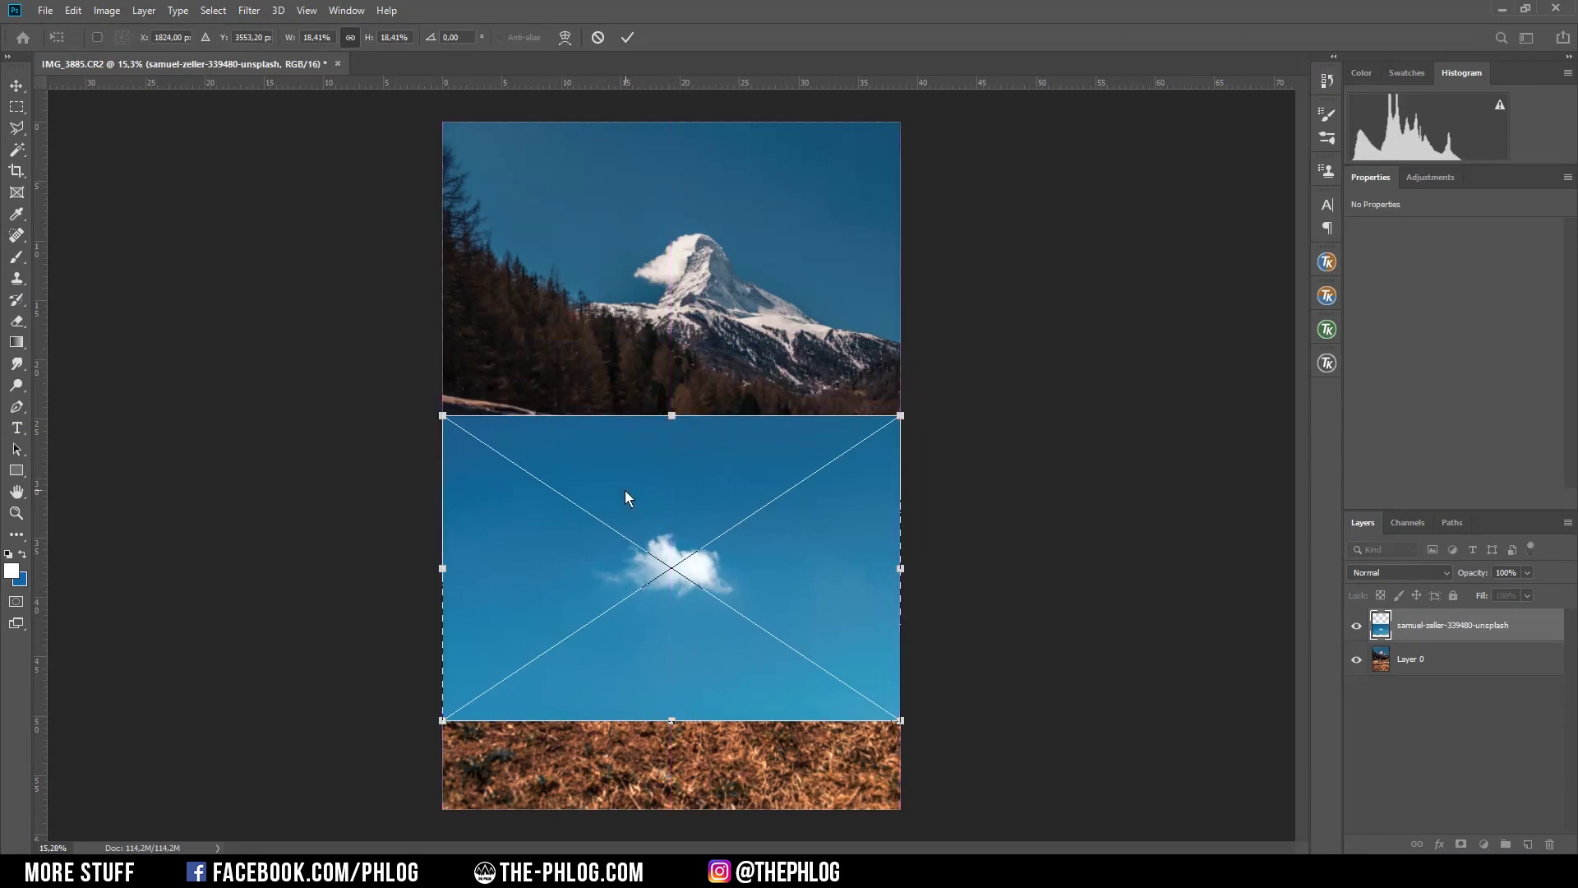
pyautogui.moveTo(669, 526); pyautogui.dragTo(662, 353)
pyautogui.moveTo(447, 232); pyautogui.dragTo(298, 164)
pyautogui.press('Return')
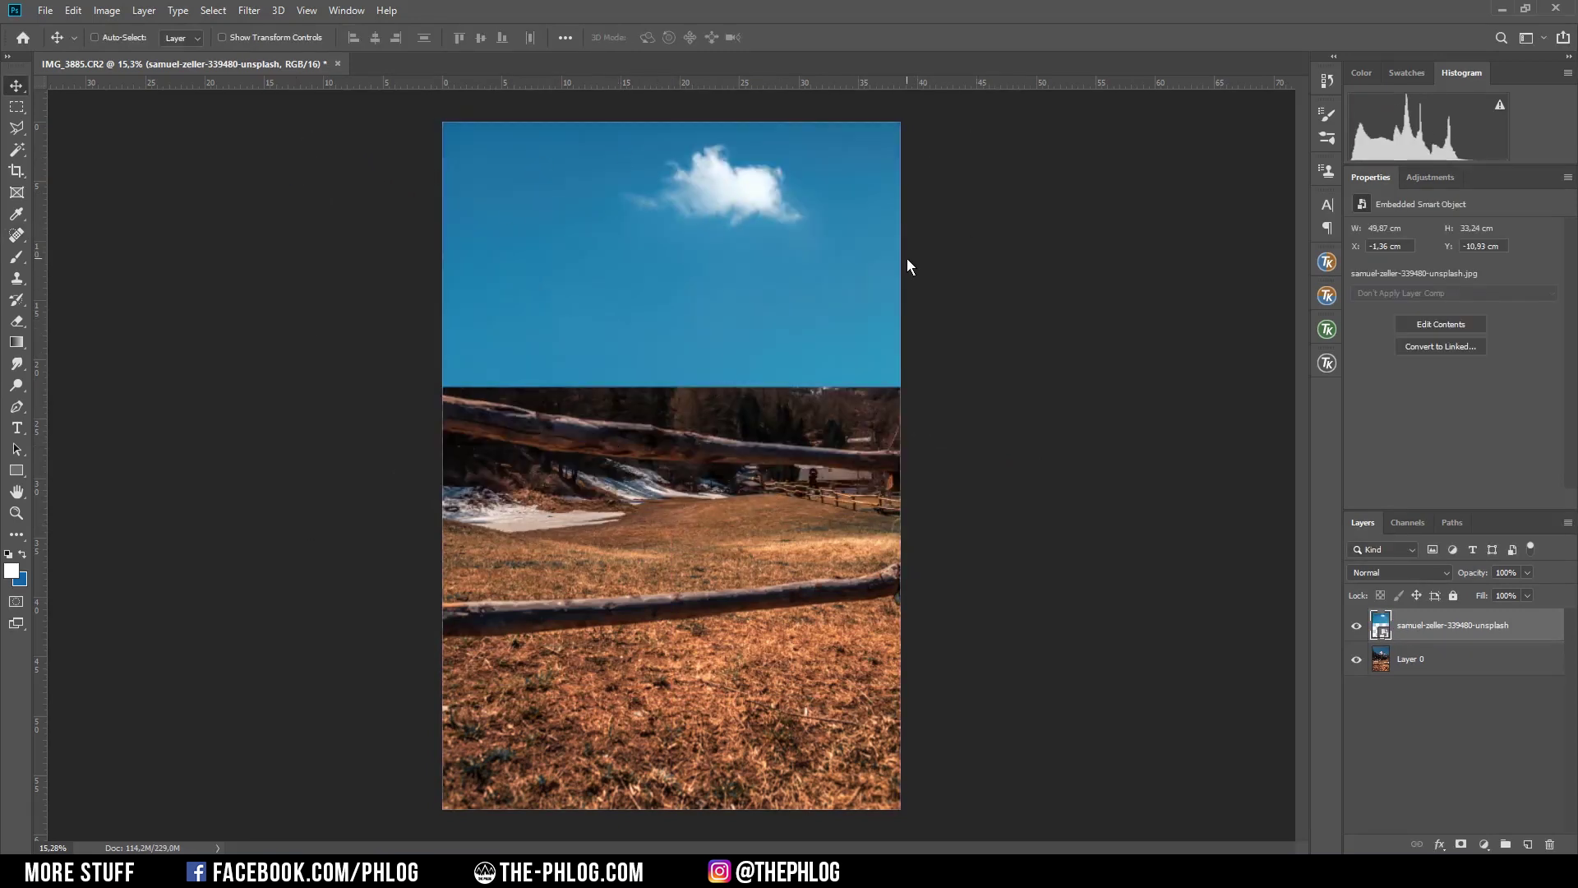
# Blend the sky layer in Screen mode, toggle it to compare, and try nudging the cloud right
pyautogui.click(1449, 572)
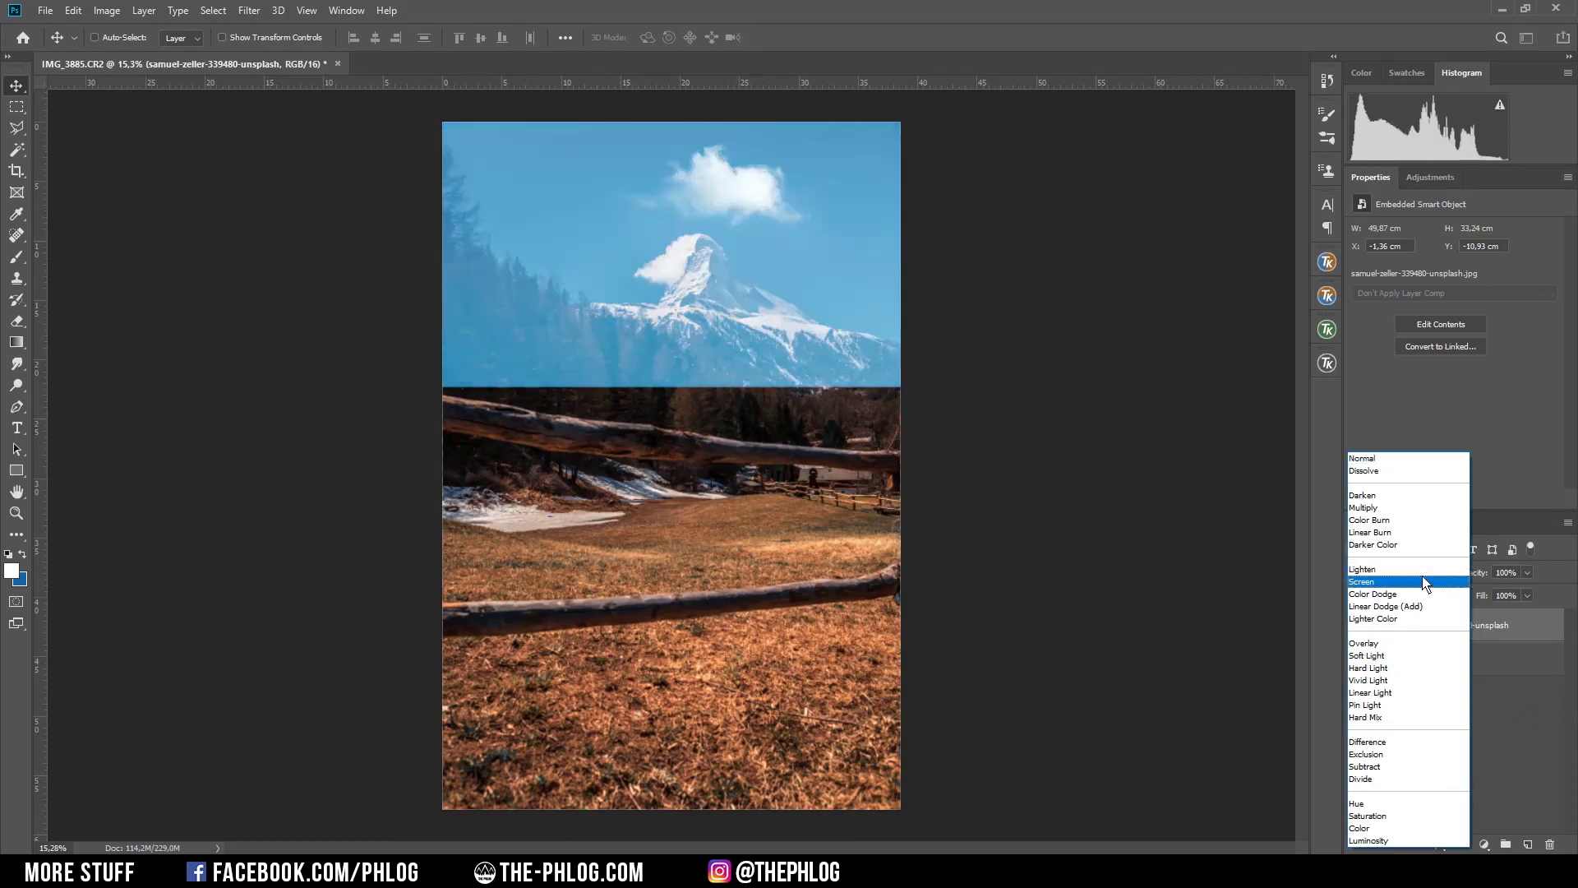
pyautogui.click(1414, 580)
pyautogui.click(1356, 625)
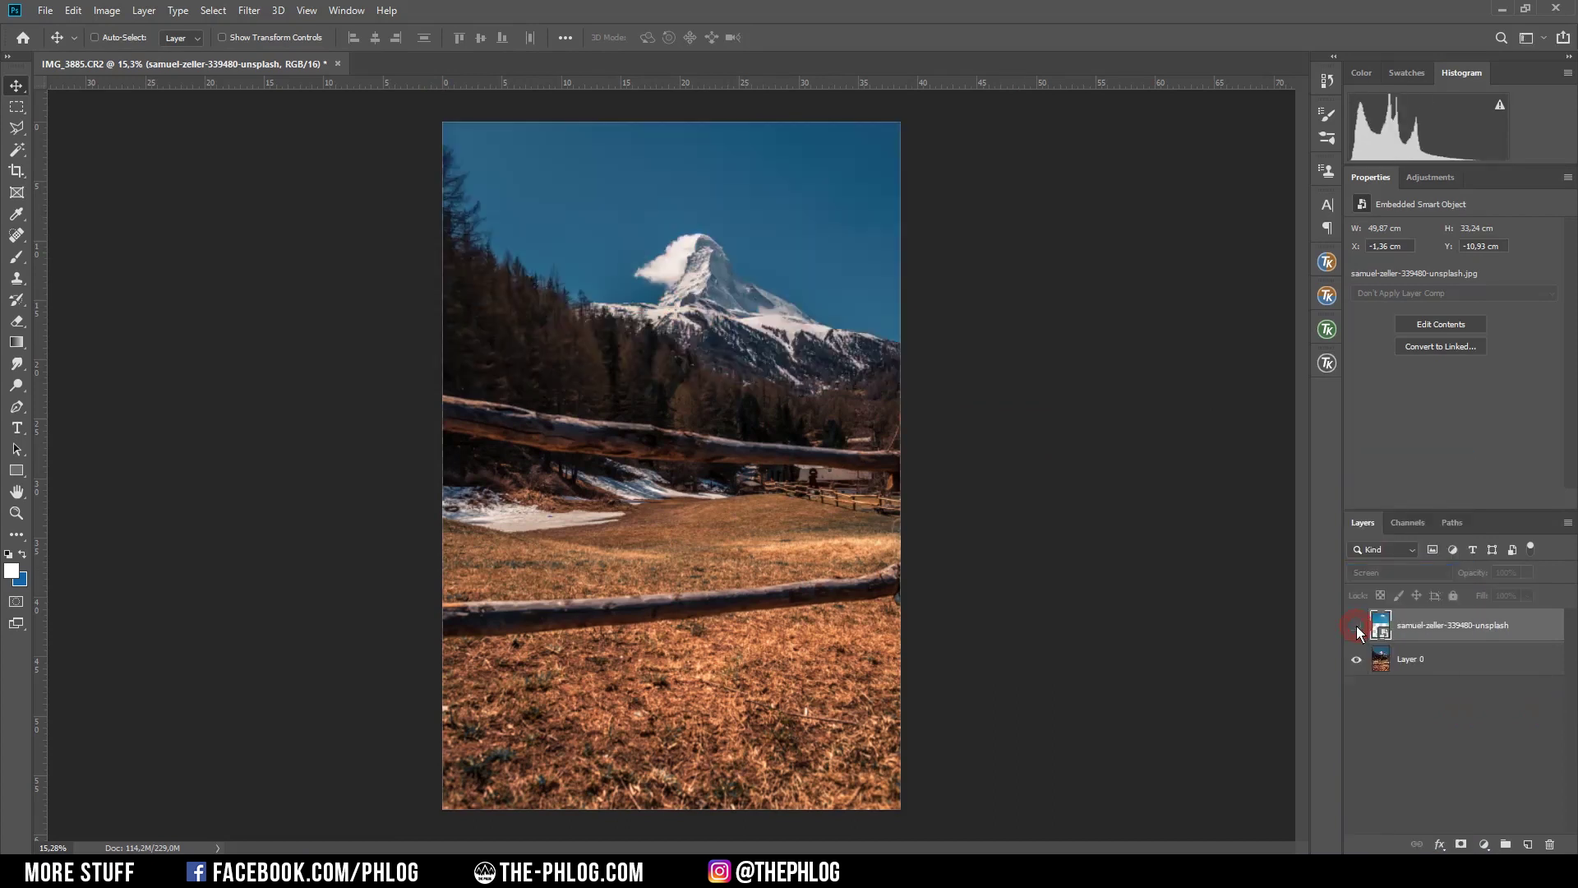
pyautogui.click(1356, 625)
pyautogui.click(1357, 625)
pyautogui.click(1356, 625)
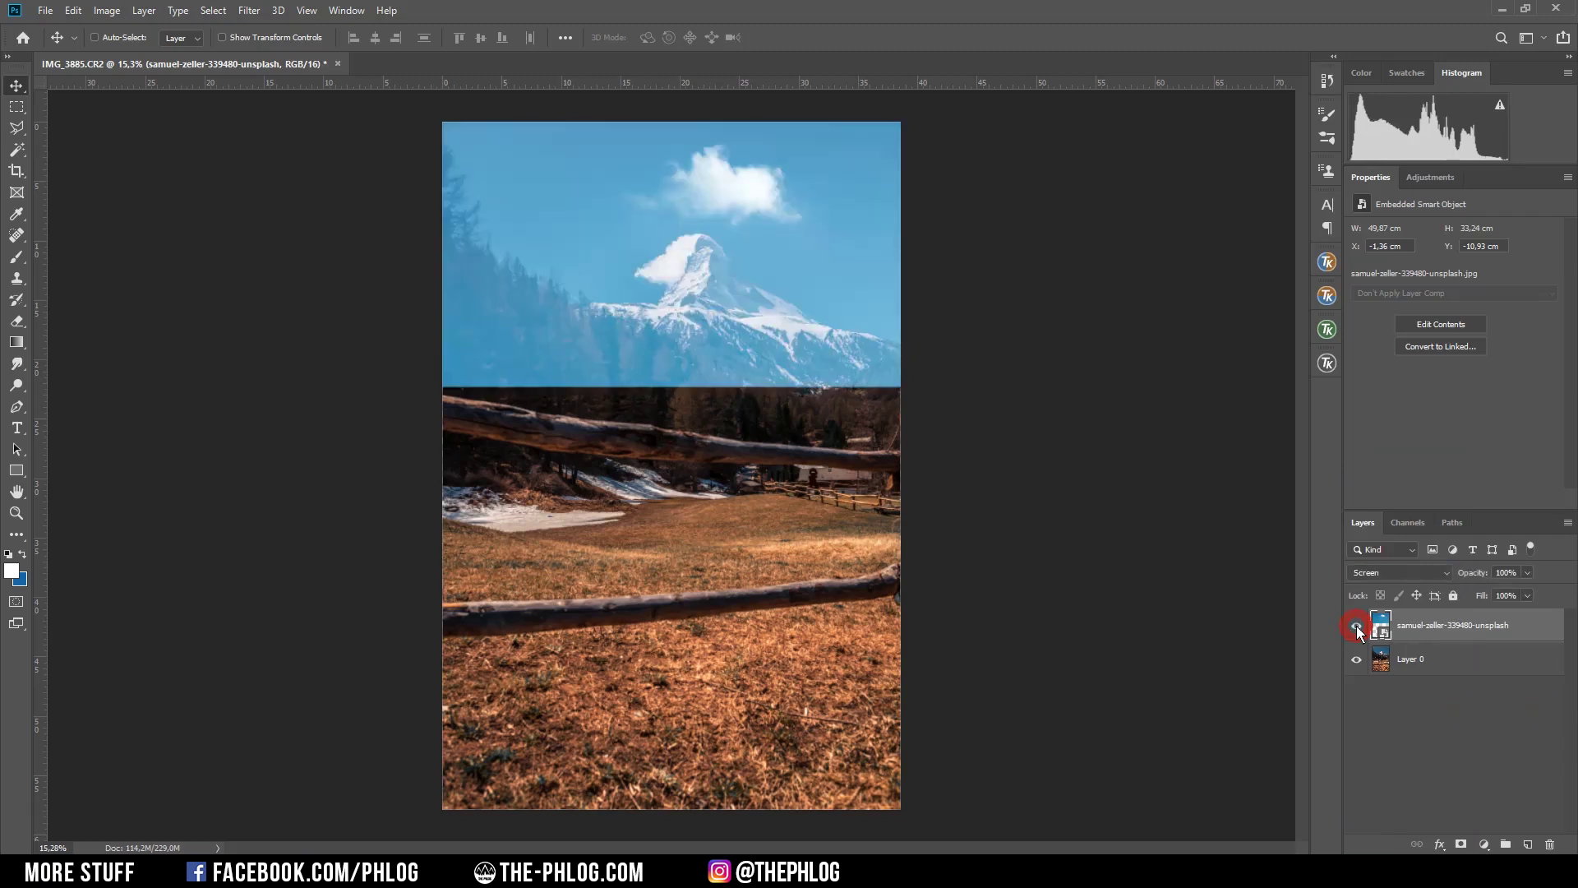
pyautogui.click(1357, 627)
pyautogui.click(1356, 625)
pyautogui.moveTo(725, 190)
pyautogui.mouseDown()
pyautogui.moveTo(750, 193)
pyautogui.moveTo(740, 171)
pyautogui.mouseUp()
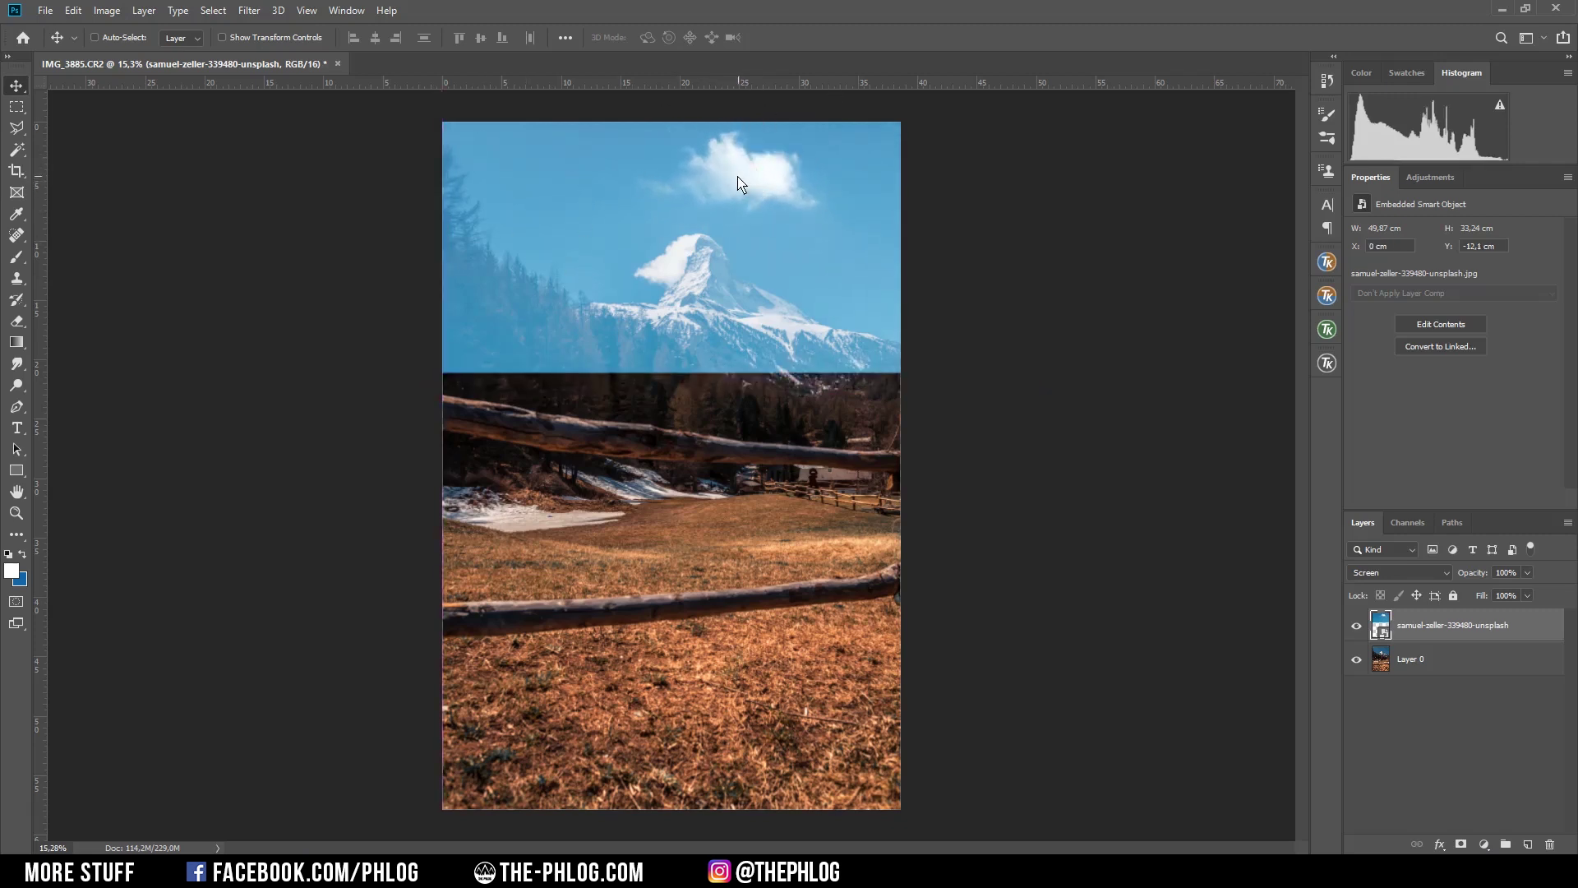
pyautogui.hotkey('ctrl', 'z')
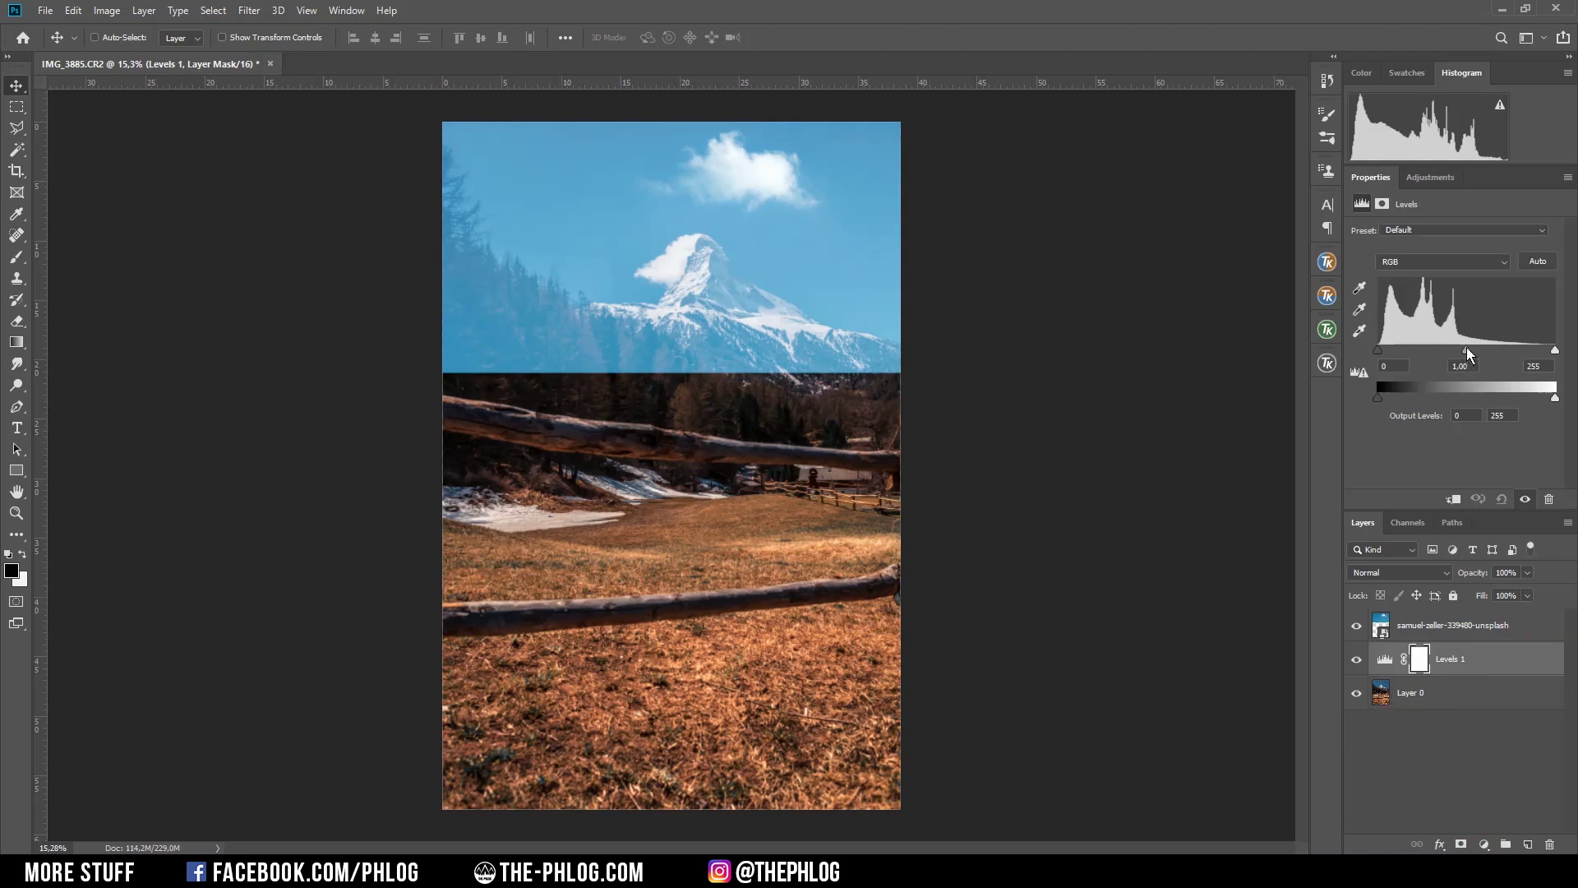
# Test the Levels midtone slider, brightening then darkening the midtones
pyautogui.moveTo(1467, 350); pyautogui.dragTo(1508, 353)
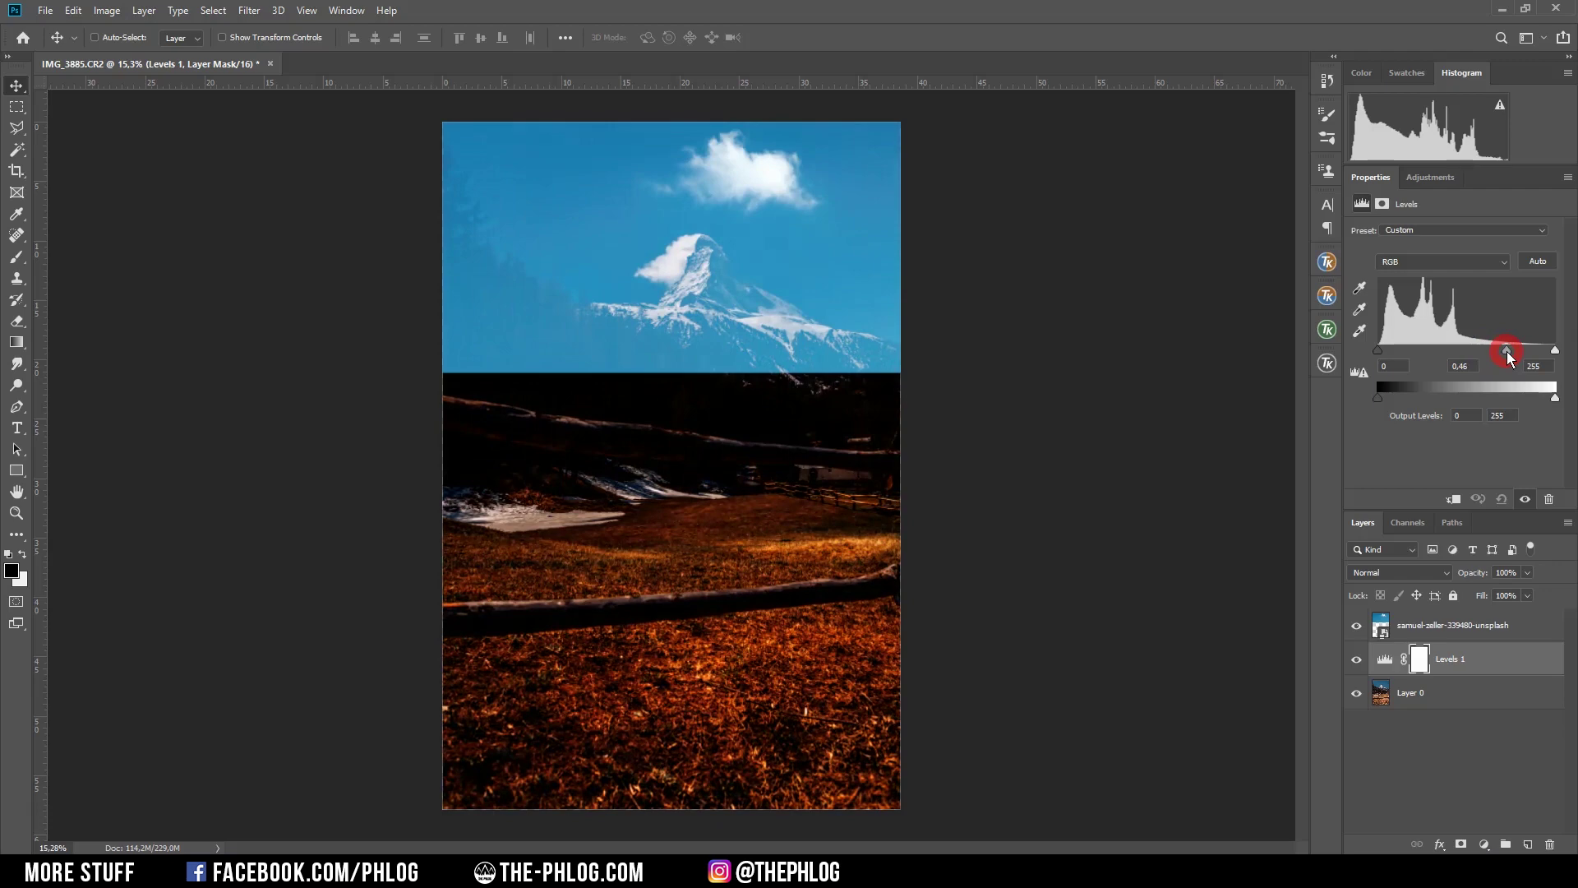
pyautogui.moveTo(1509, 354); pyautogui.dragTo(1529, 350)
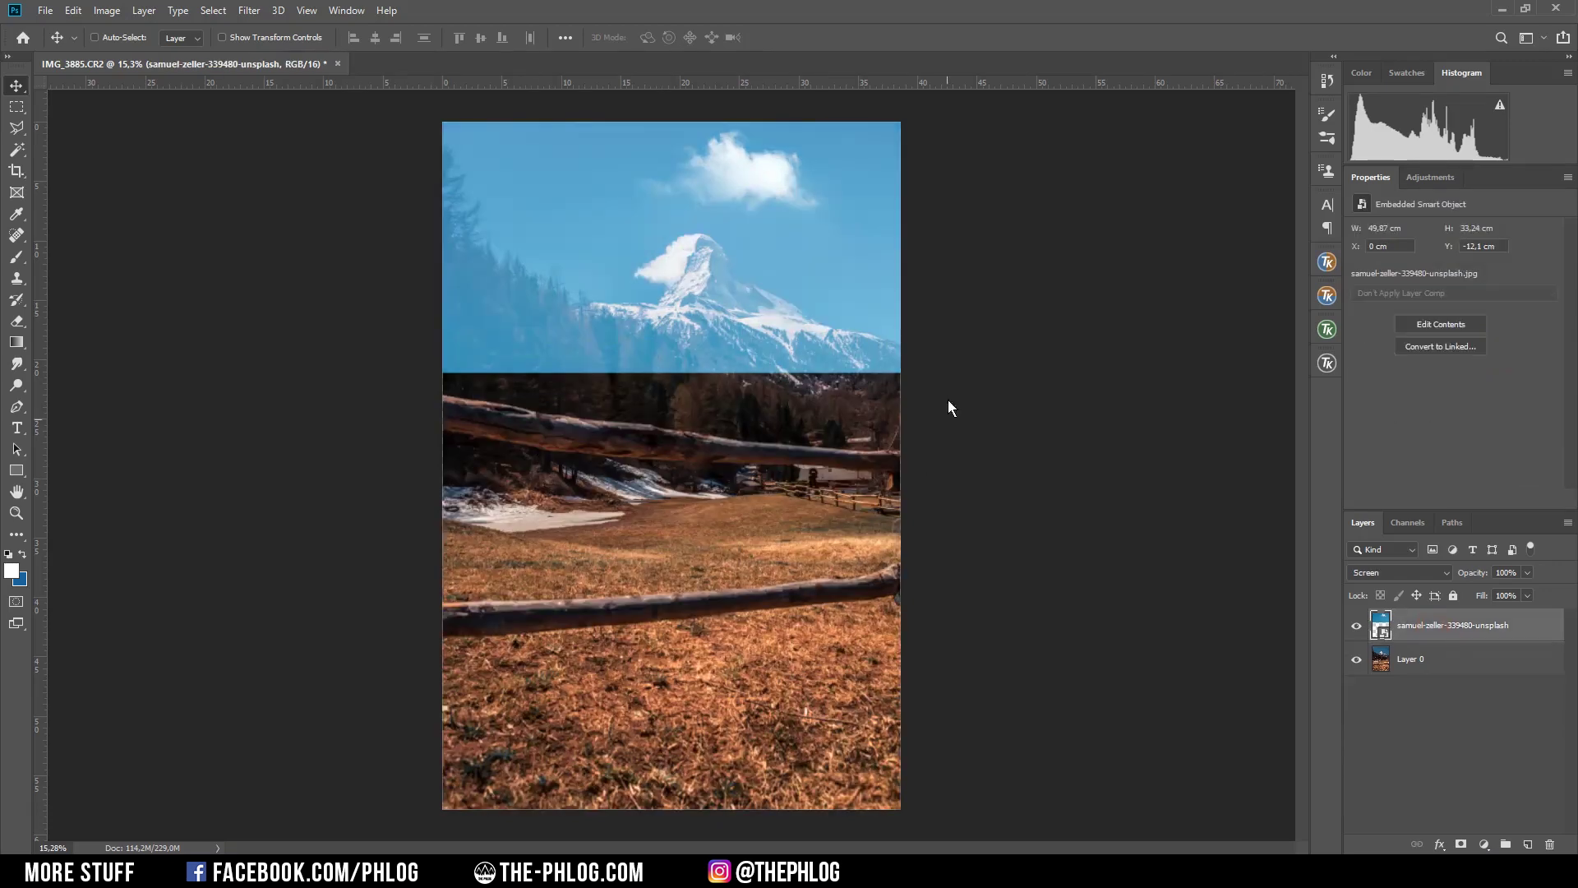
# Shift the cloud slightly left and clip a Levels layer to the sky with black point 84
pyautogui.moveTo(750, 176); pyautogui.dragTo(722, 183)
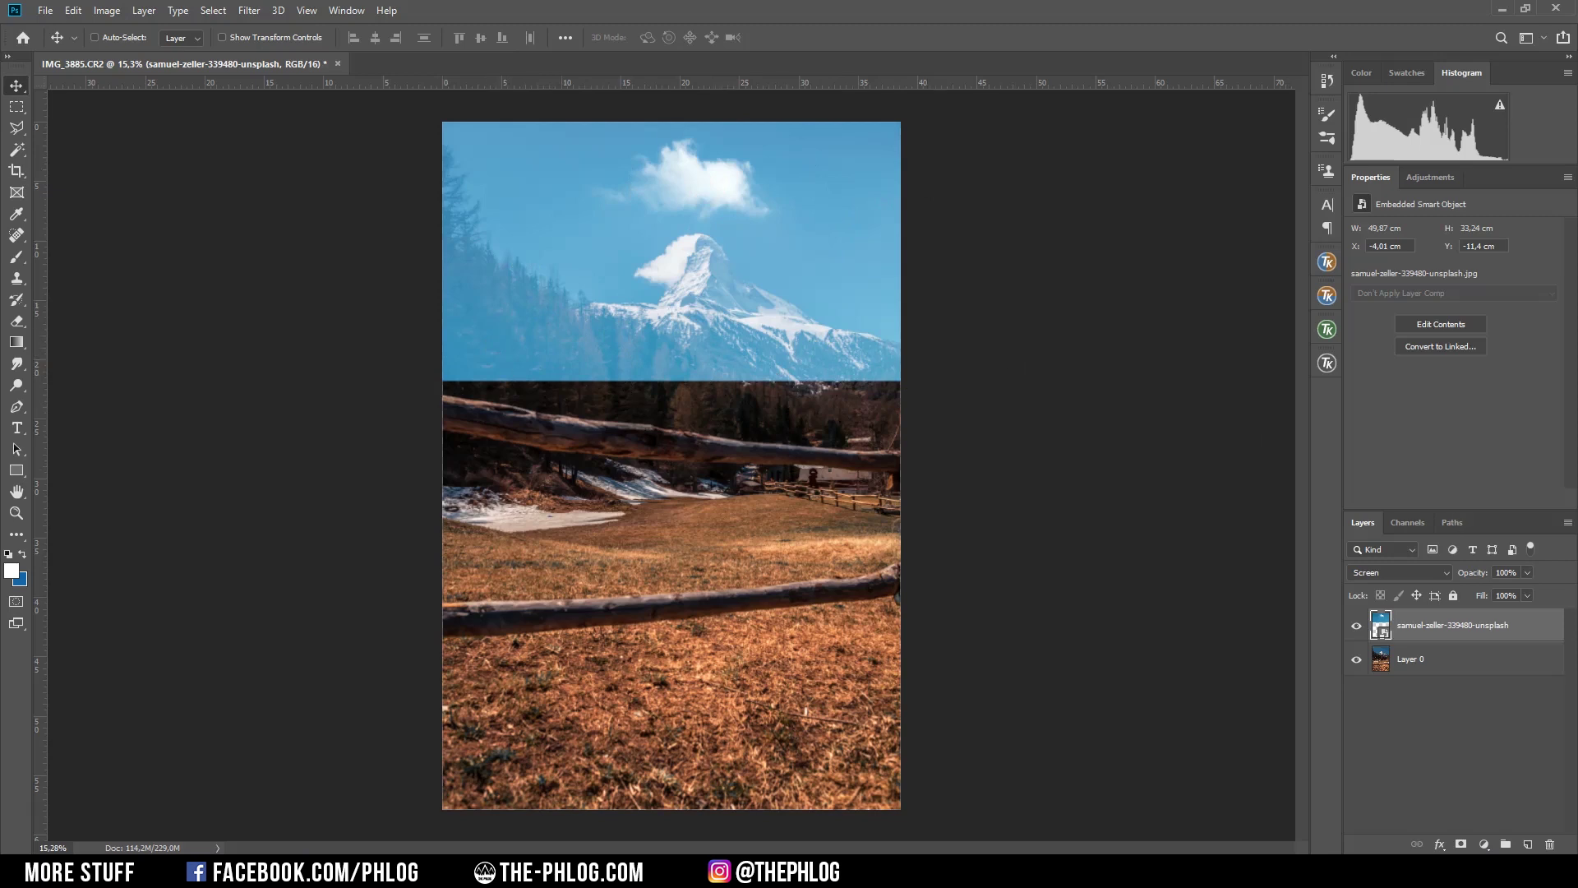
pyautogui.click(1485, 844)
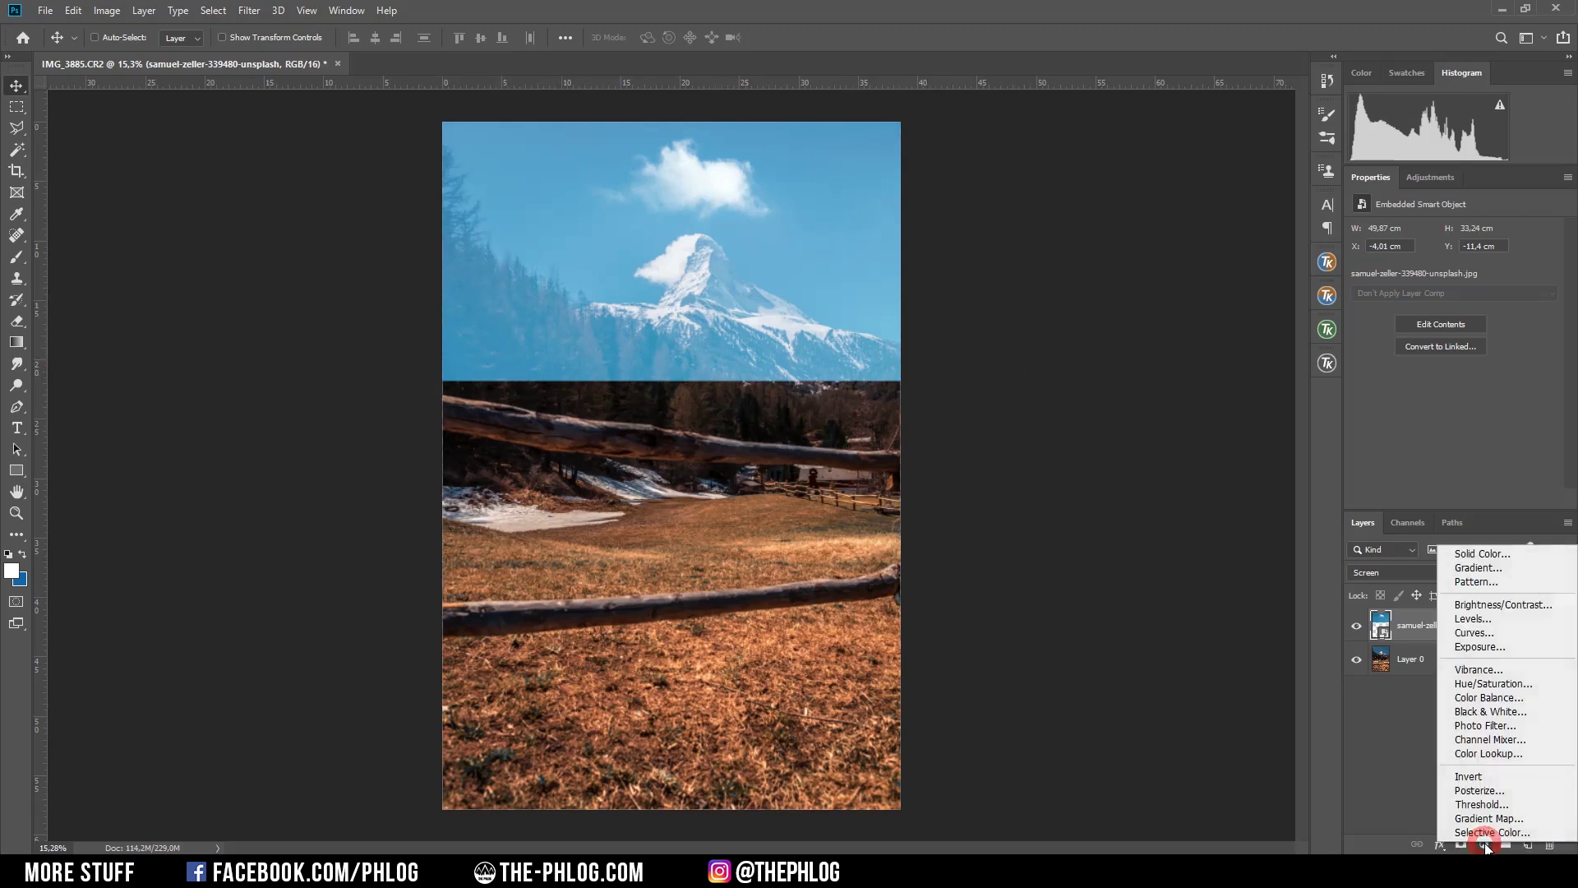
pyautogui.click(1520, 620)
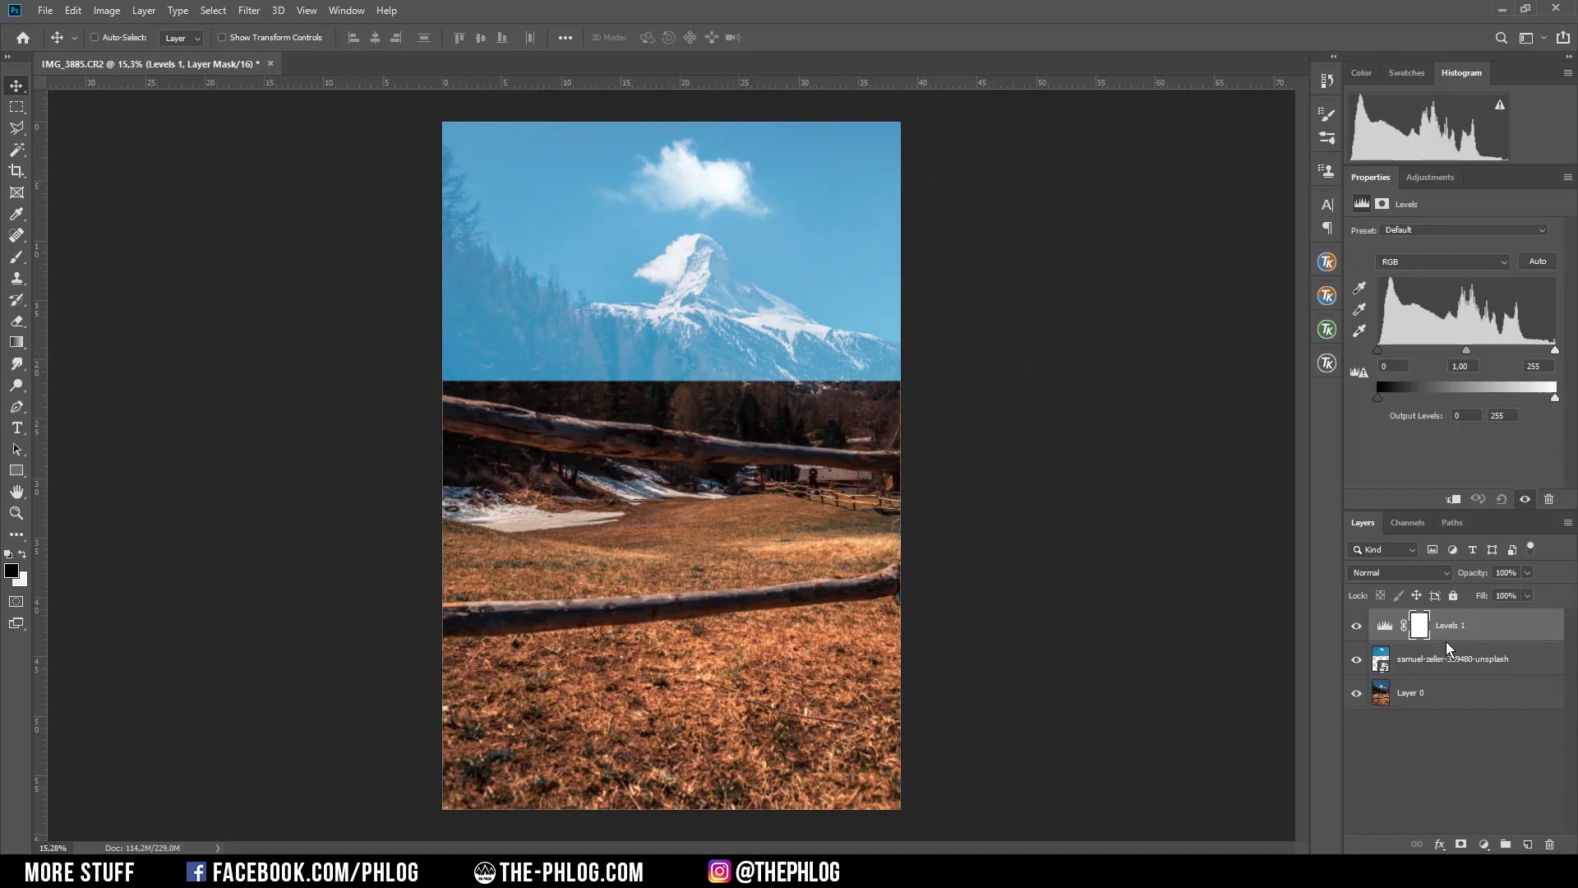
pyautogui.press('alt')
pyautogui.keyDown('alt'); pyautogui.click(1445, 649); pyautogui.keyUp('alt')
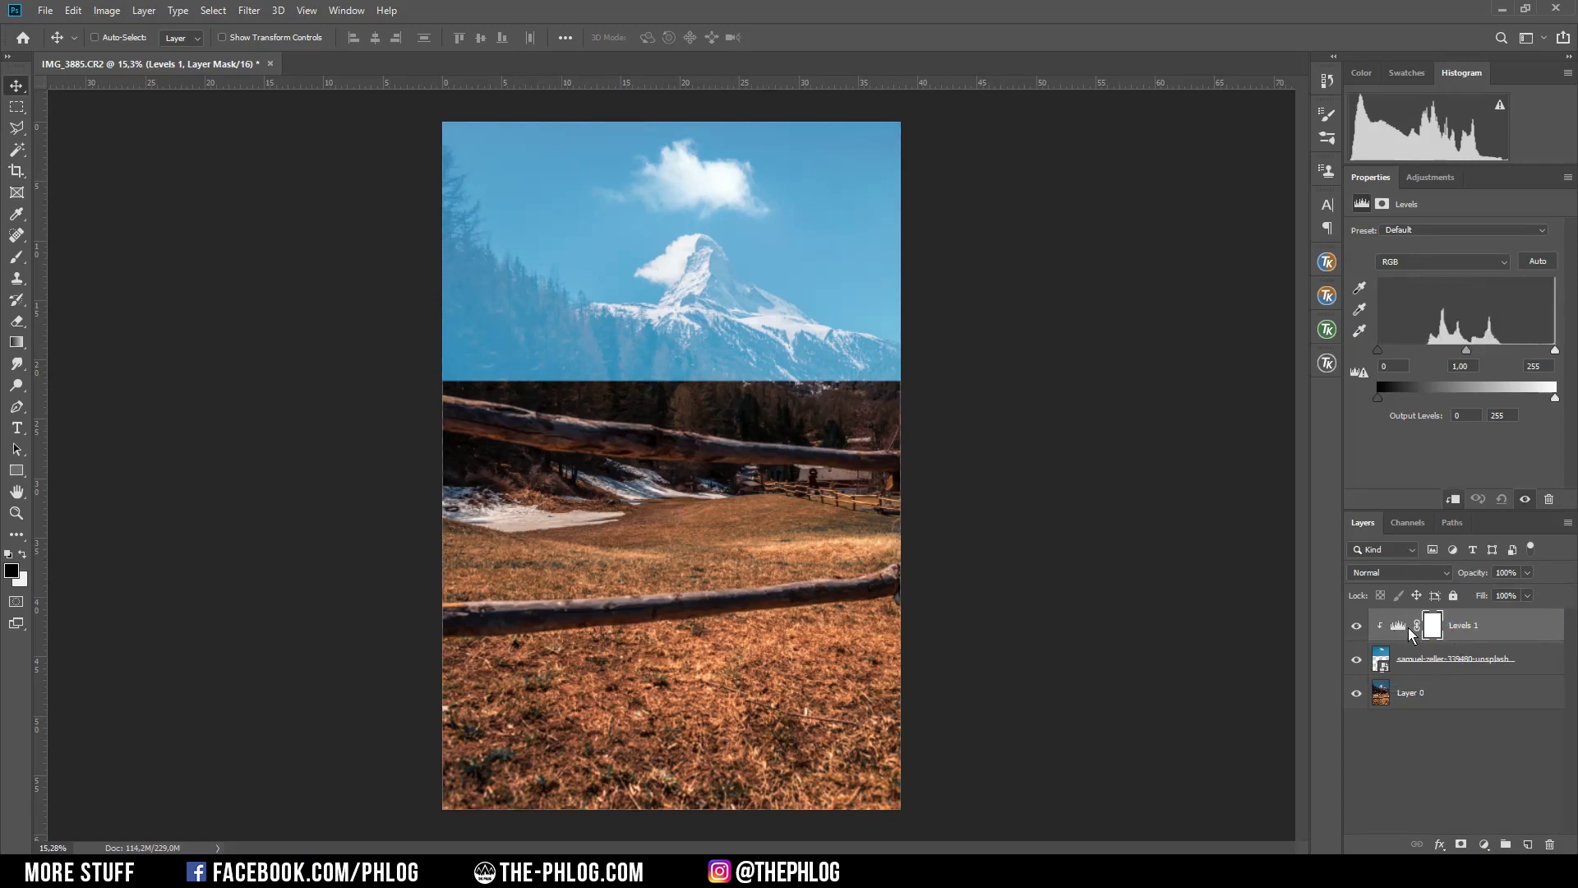
pyautogui.moveTo(1380, 352); pyautogui.dragTo(1359, 353)
pyautogui.moveTo(1378, 351); pyautogui.dragTo(1434, 352)
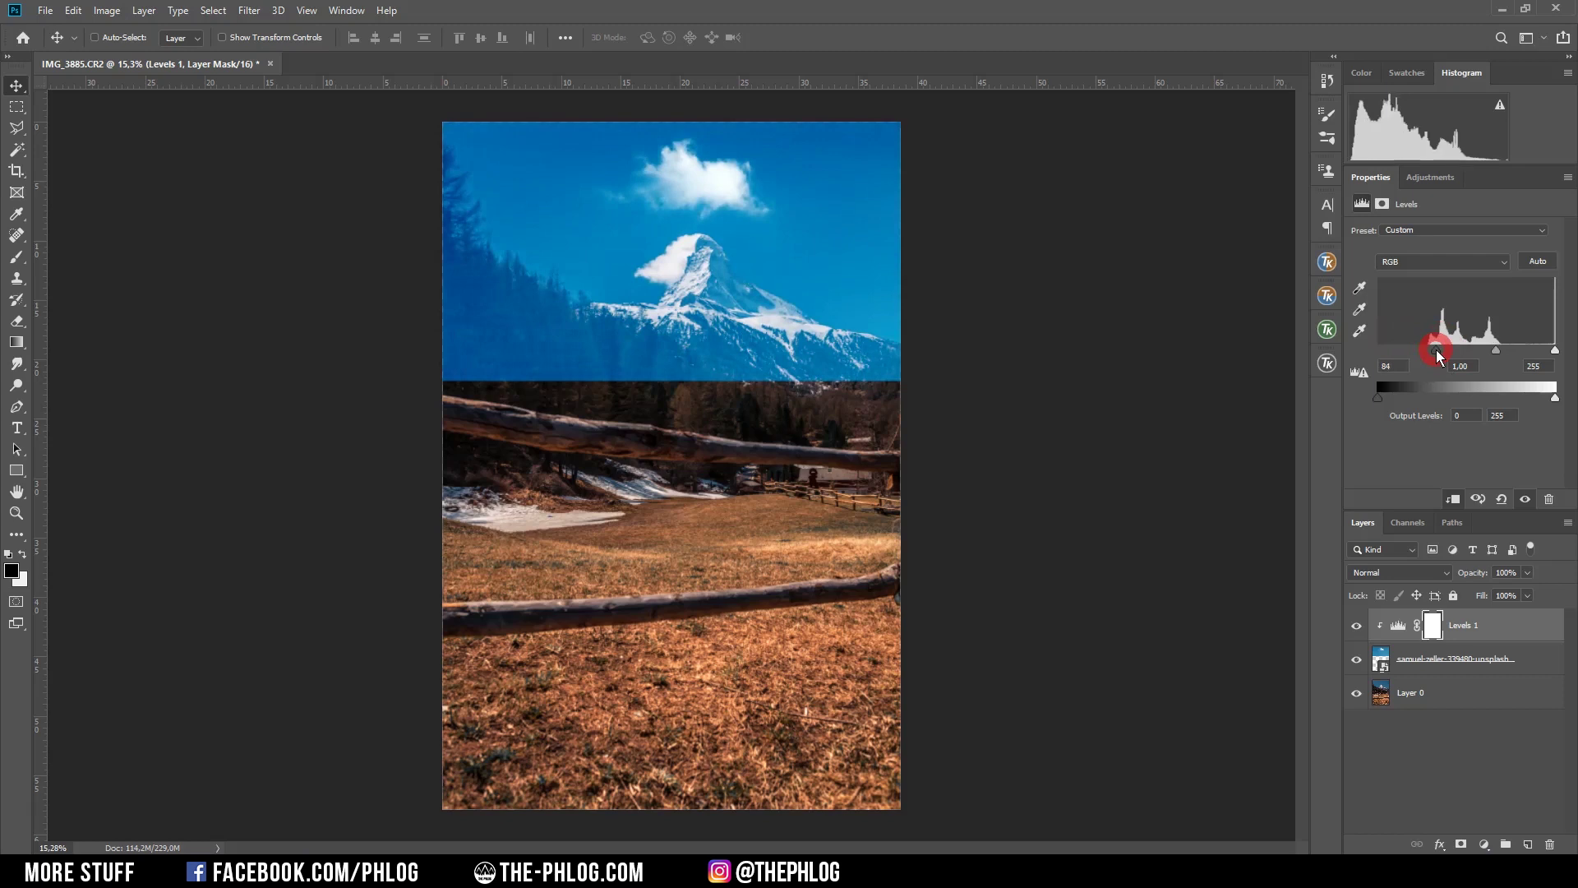
pyautogui.click(1492, 847)
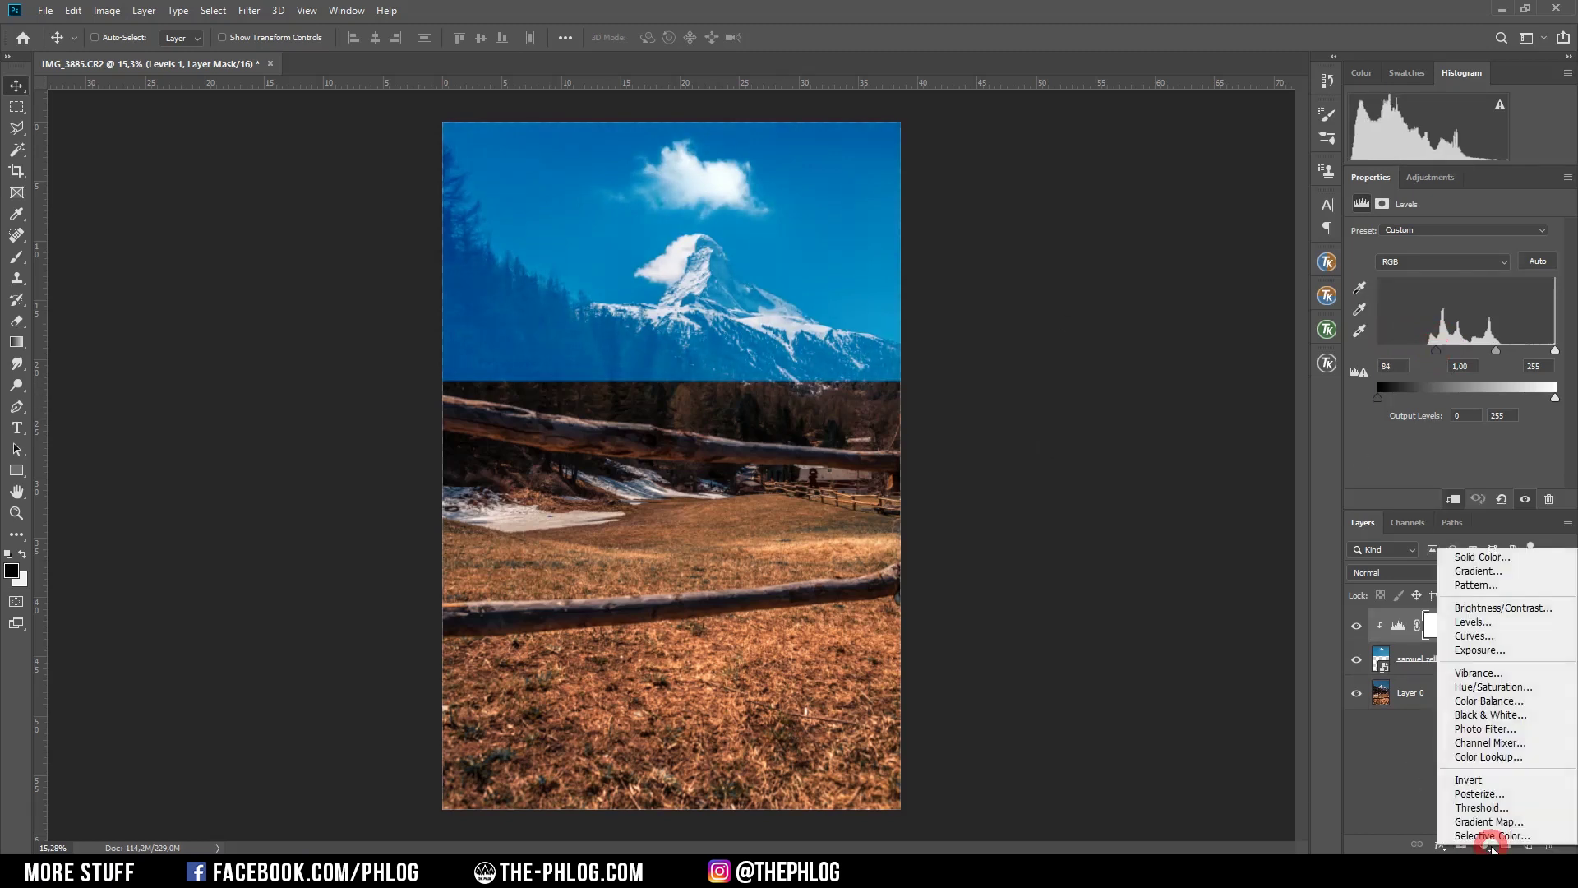
# Clip a Hue/Saturation layer to the sky with Blues and Cyans lightness at -100
pyautogui.click(1515, 688)
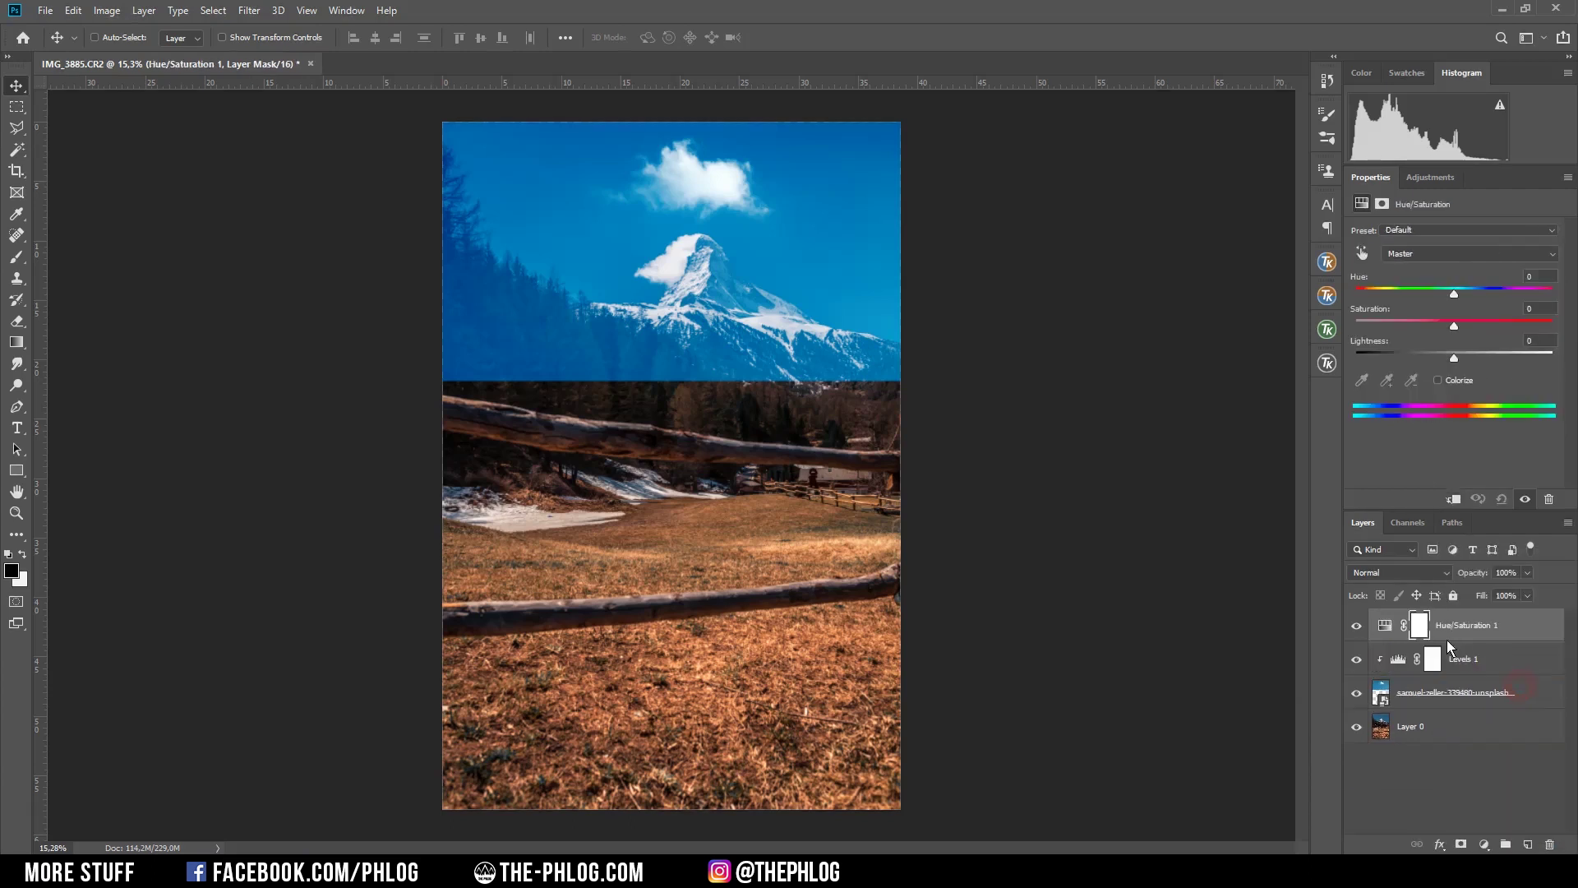
pyautogui.keyDown('alt'); pyautogui.click(1447, 649); pyautogui.keyUp('alt')
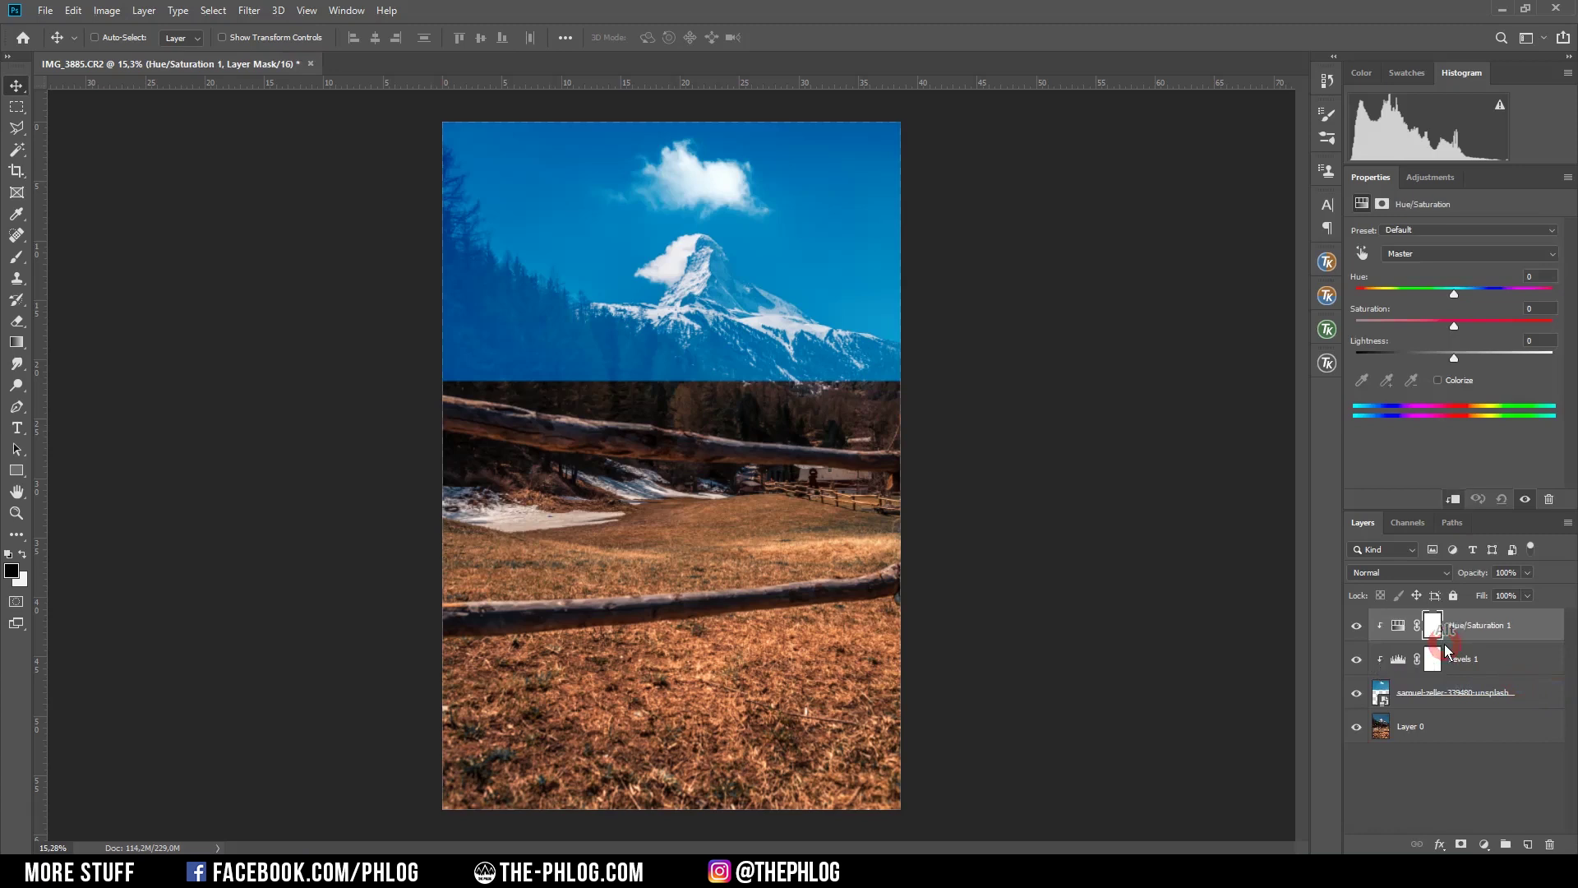
pyautogui.click(1414, 253)
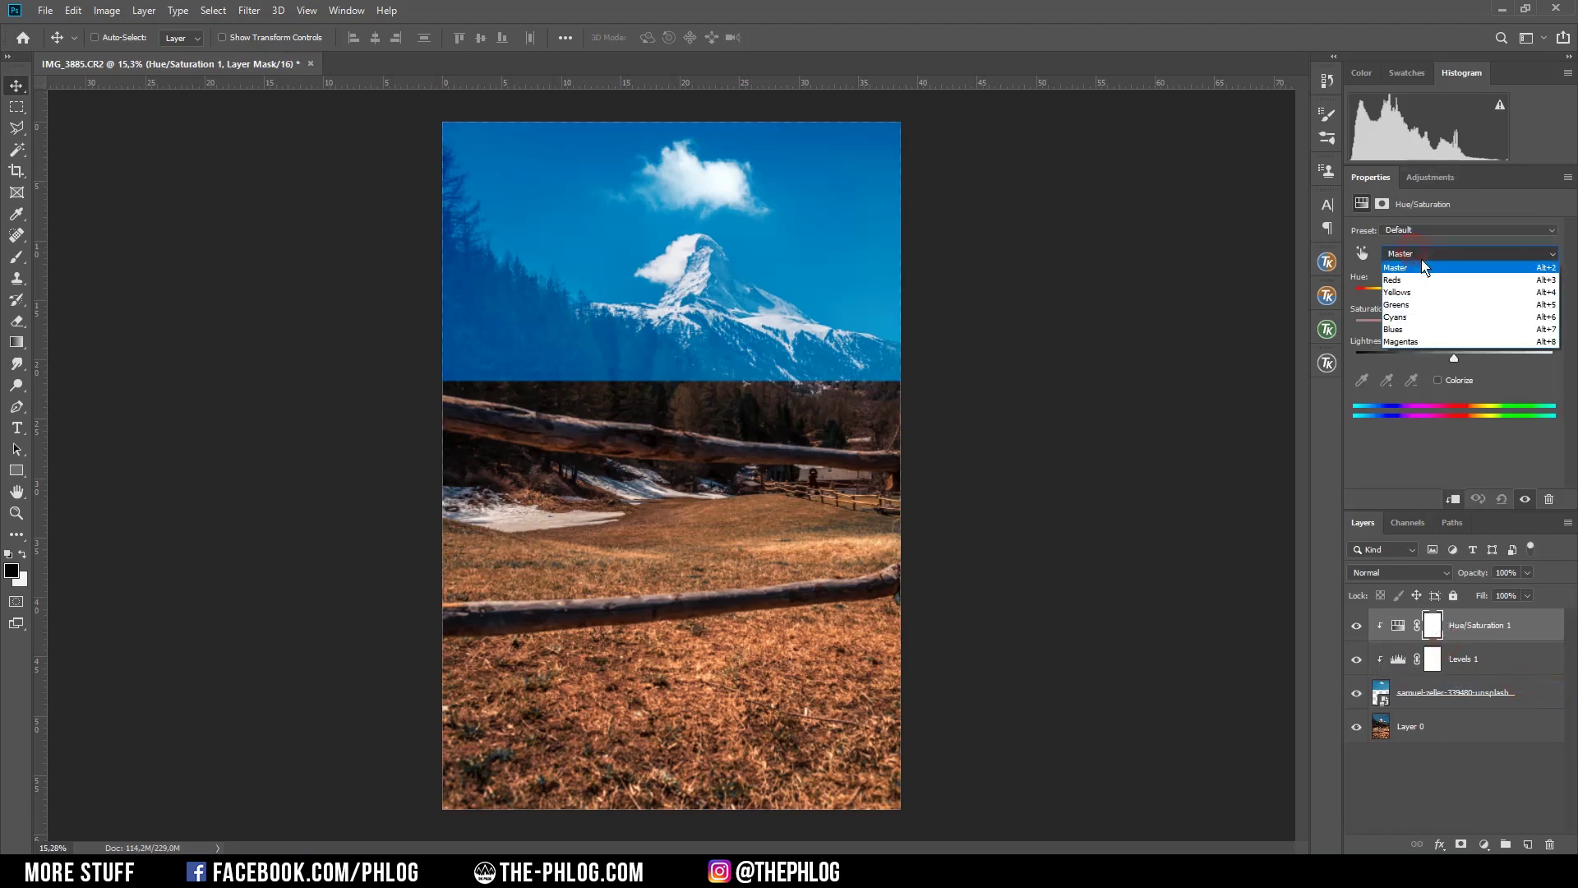
pyautogui.click(1406, 329)
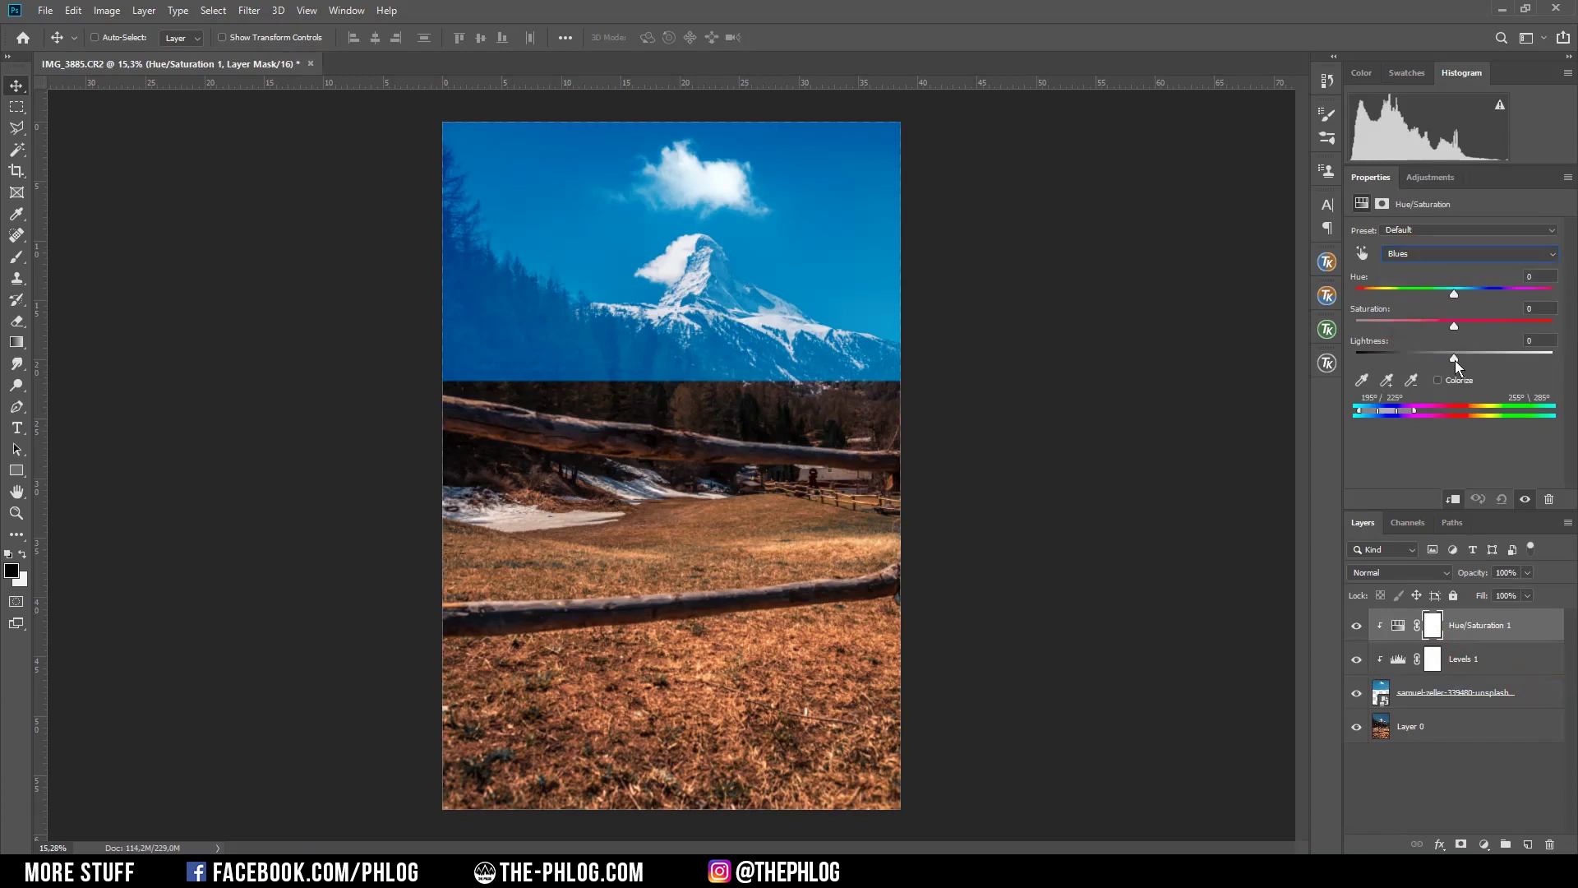
pyautogui.moveTo(1455, 360); pyautogui.dragTo(1248, 356)
pyautogui.click(1414, 253)
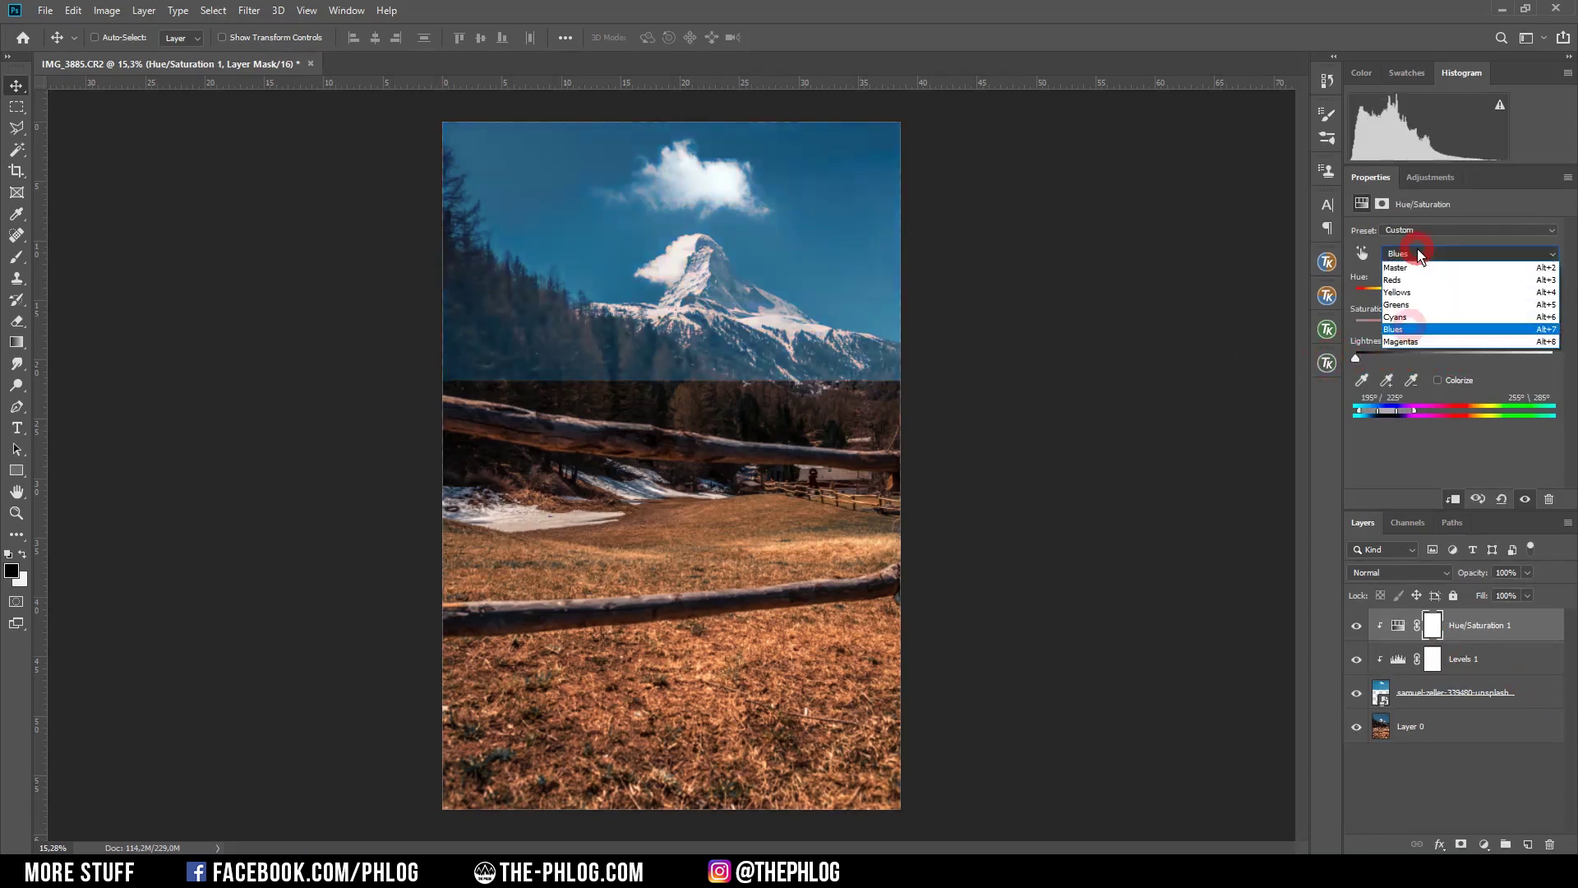
pyautogui.click(1417, 315)
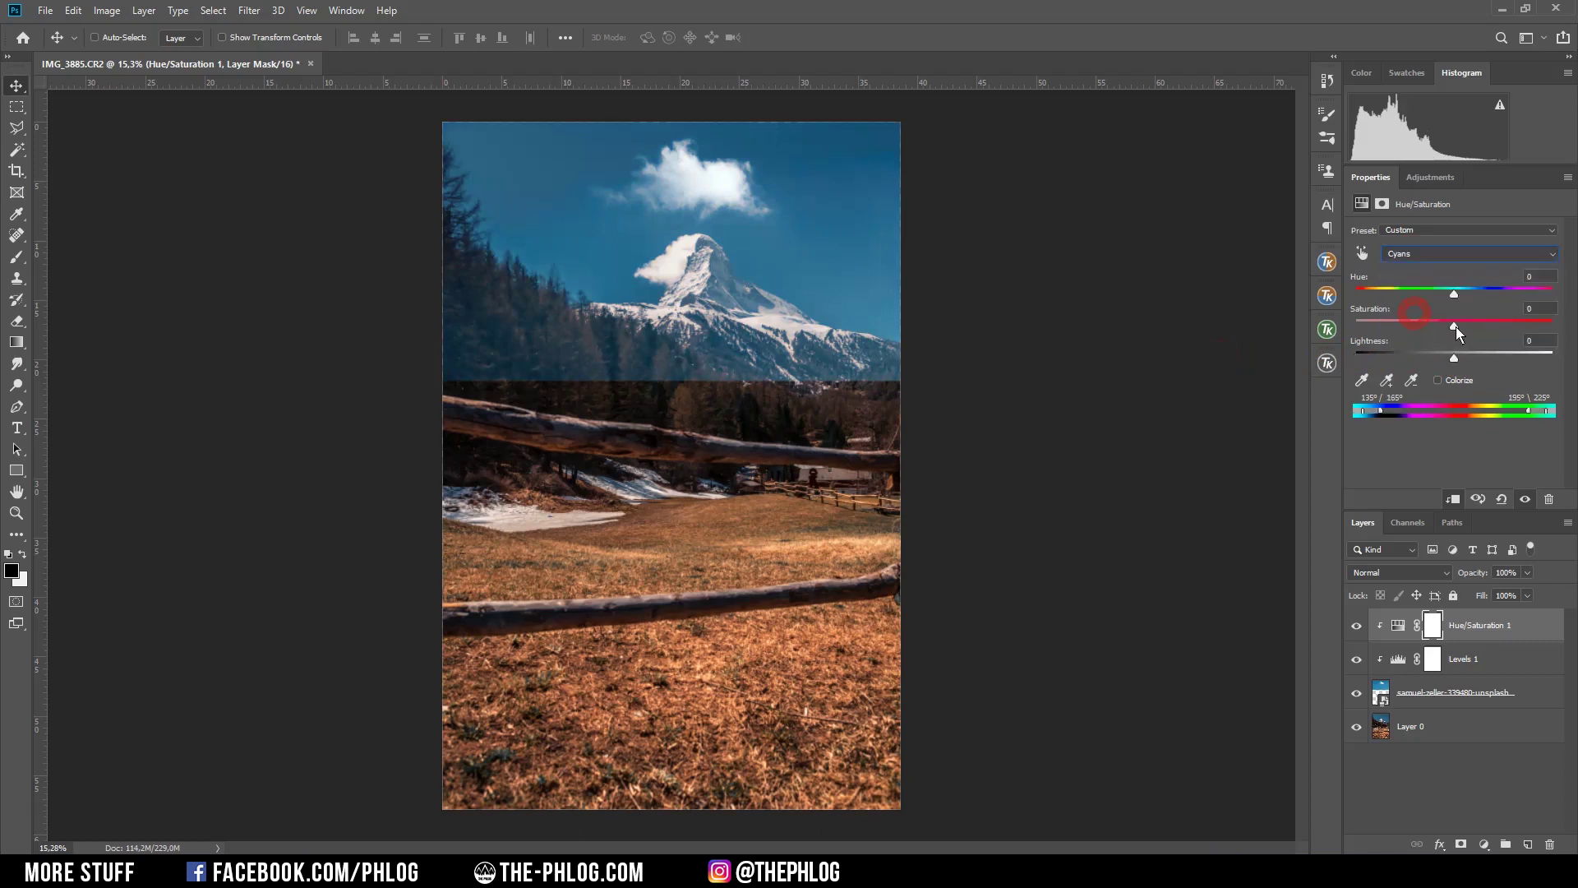
pyautogui.moveTo(1456, 327); pyautogui.dragTo(1323, 329)
pyautogui.click(1460, 660)
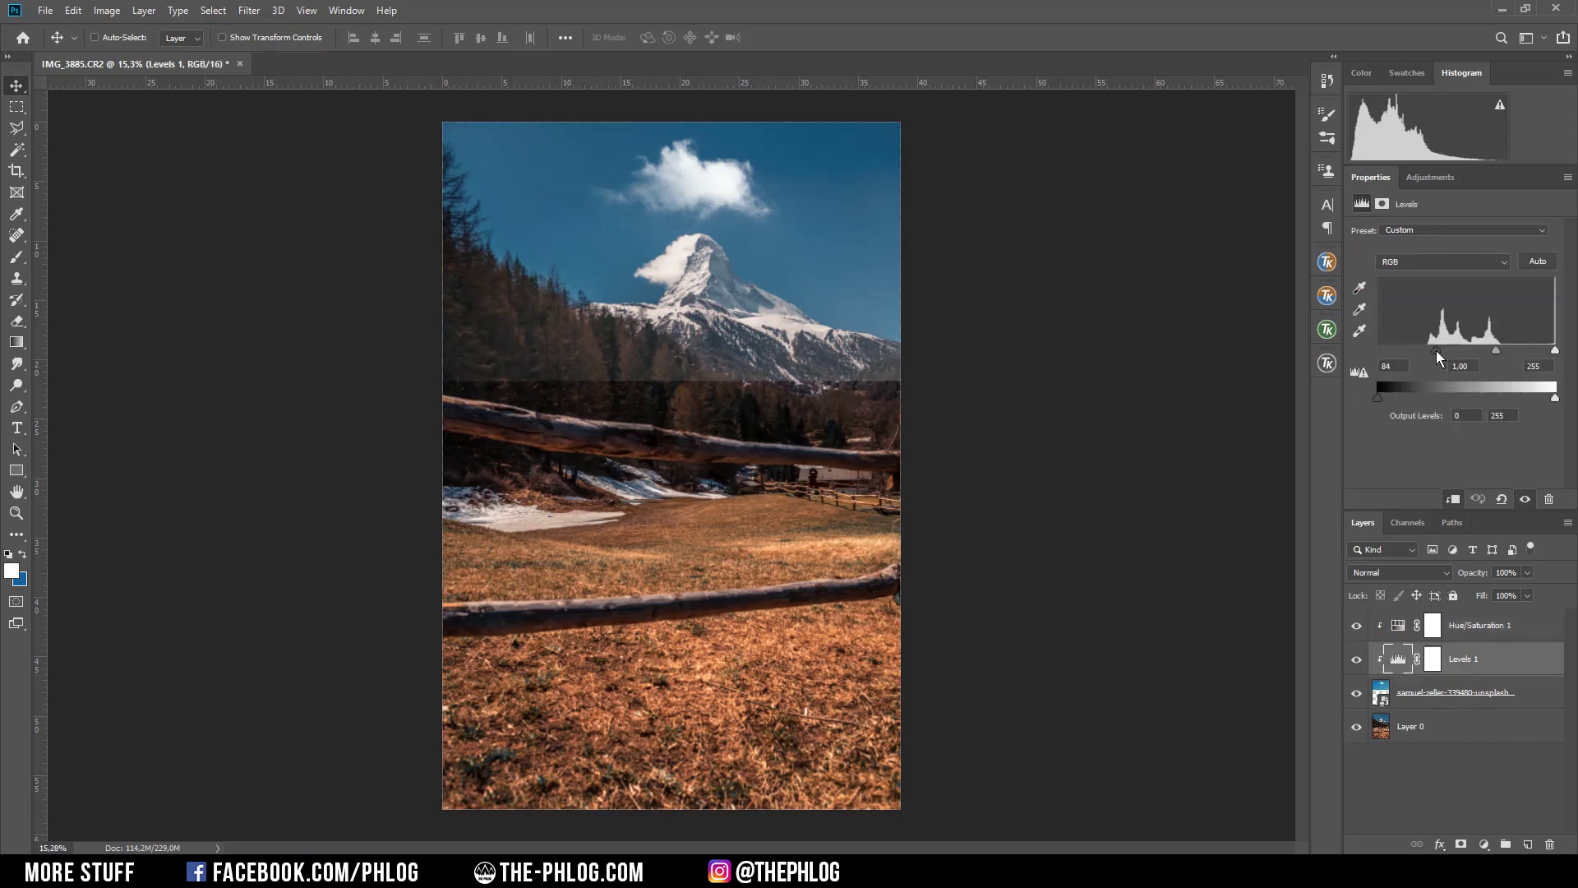
# Raise the sky's Levels black point from 84 to 91, then select the sky layer
pyautogui.moveTo(1437, 350); pyautogui.dragTo(1439, 350)
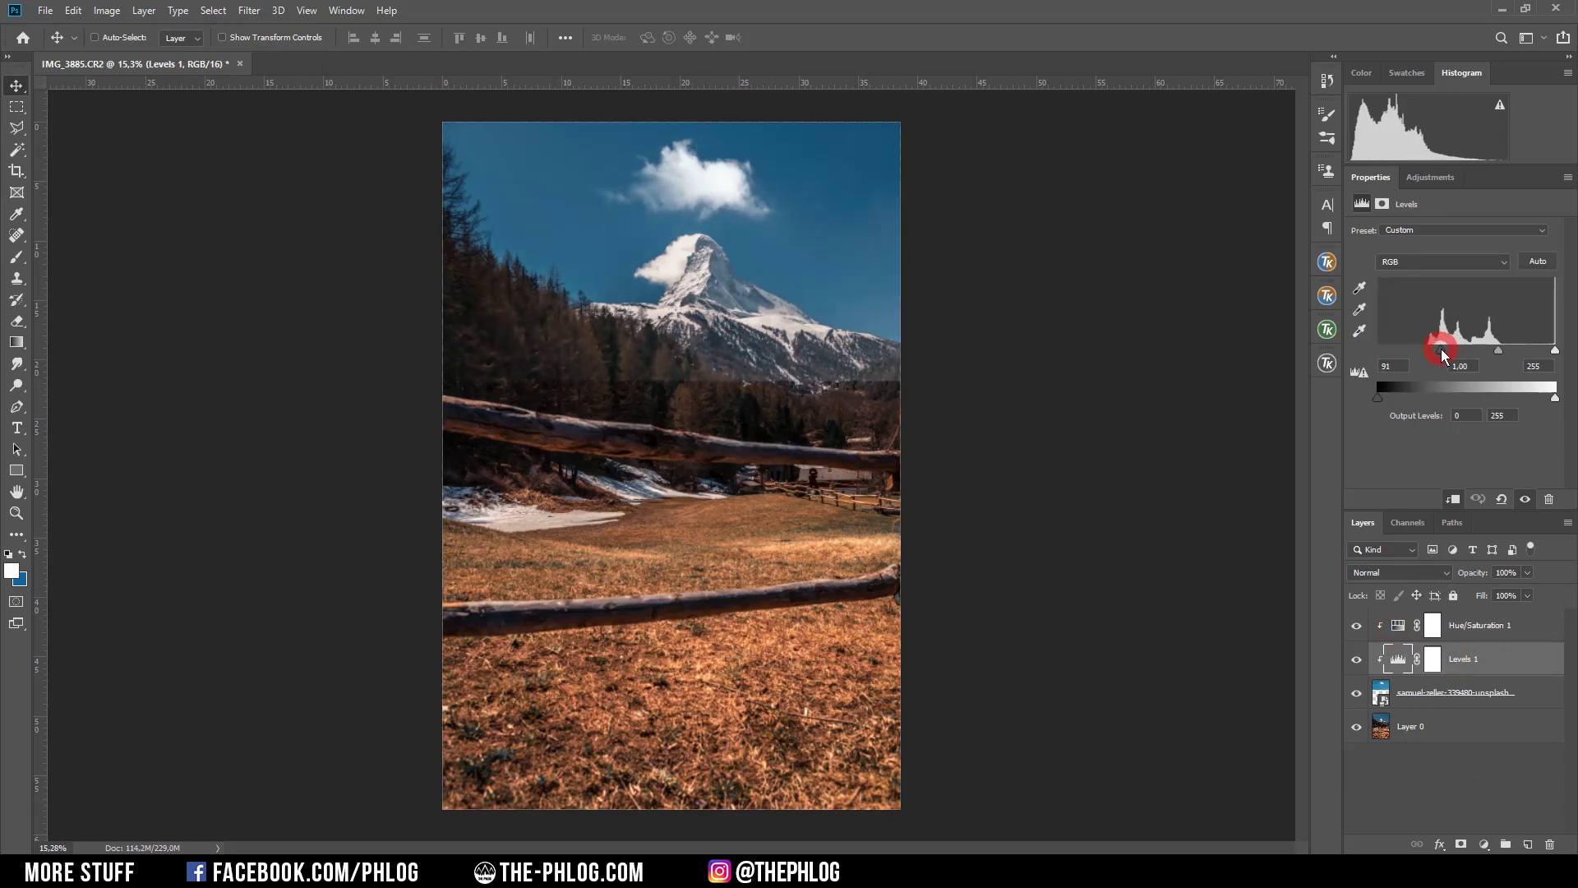
pyautogui.keyDown('ctrl'); pyautogui.click(762, 412); pyautogui.keyUp('ctrl')
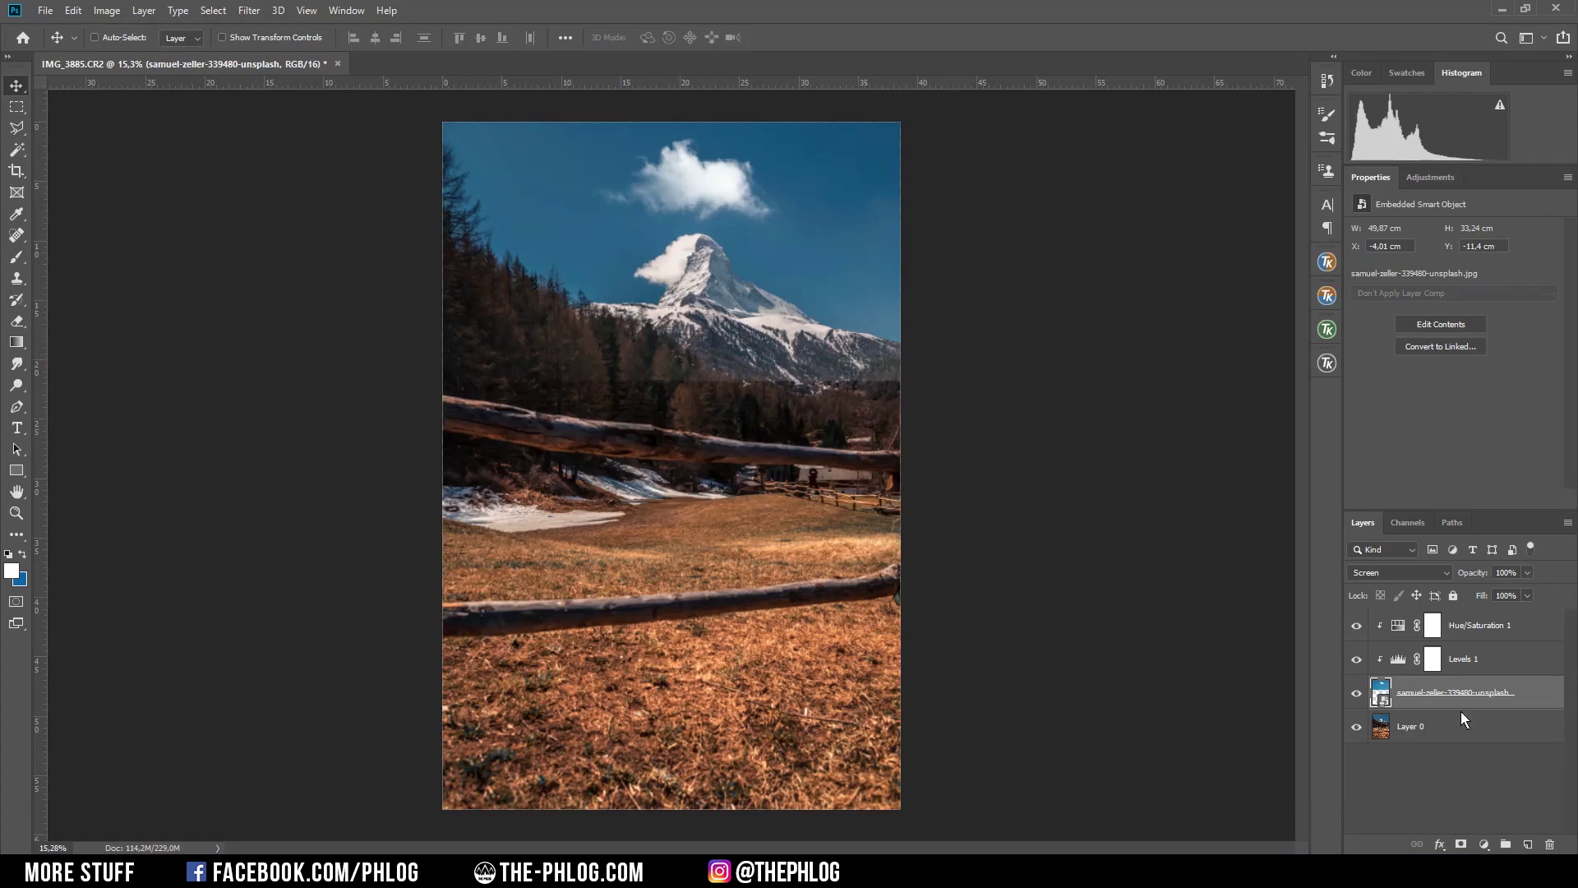
# Add a layer mask to the sky and brush black over the fence and treeline
pyautogui.click(1460, 846)
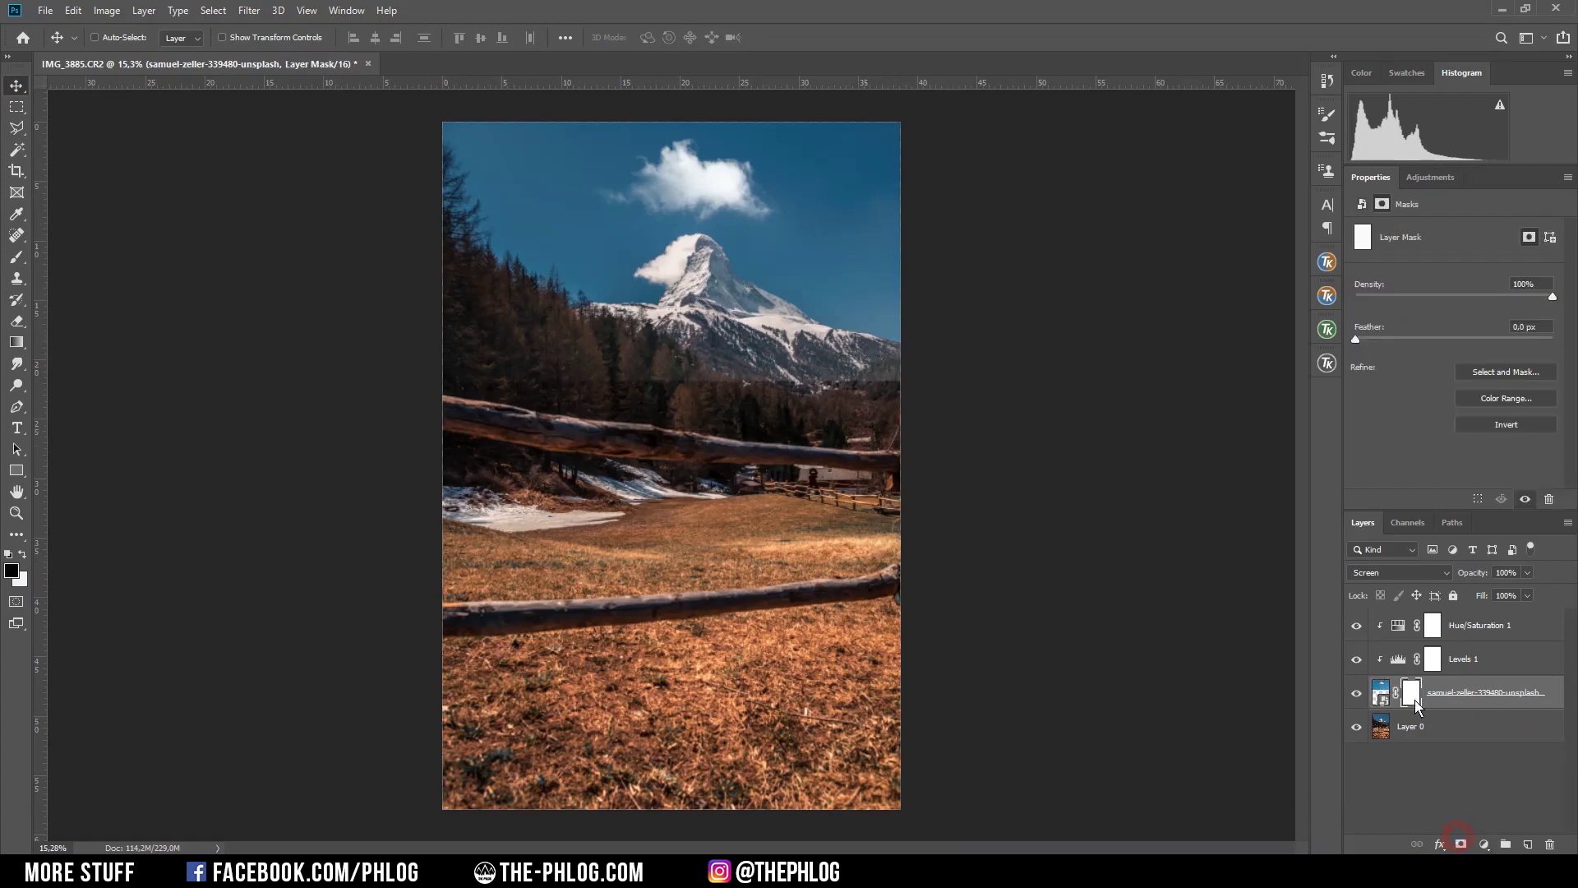
pyautogui.press('b')
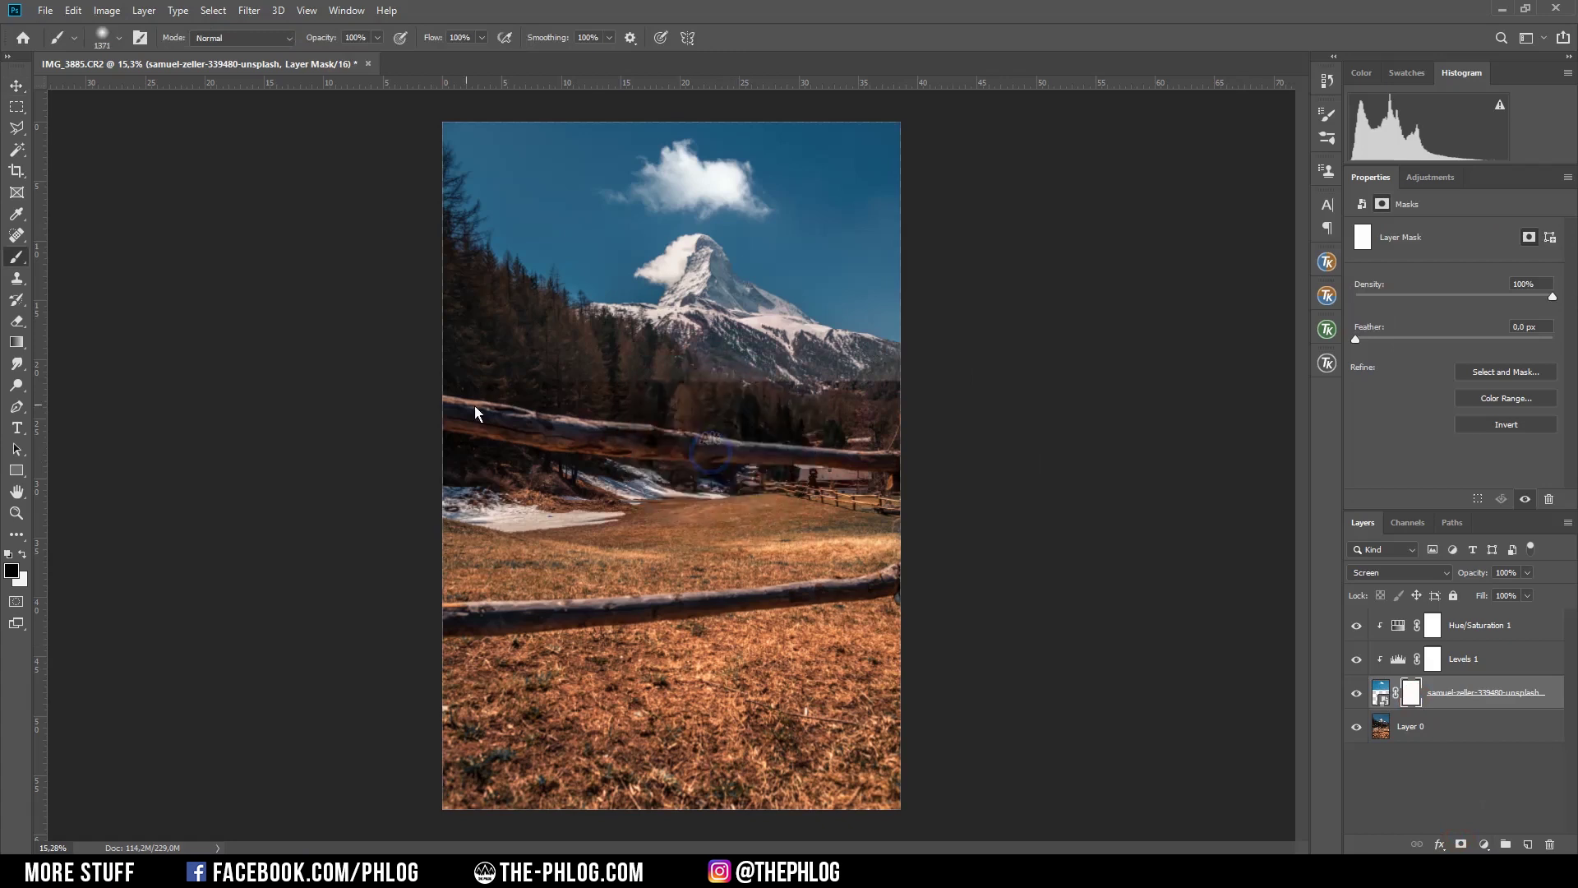
pyautogui.moveTo(514, 413); pyautogui.dragTo(529, 417)
pyautogui.moveTo(645, 418)
pyautogui.mouseDown()
pyautogui.moveTo(944, 422)
pyautogui.moveTo(640, 407)
pyautogui.moveTo(912, 404)
pyautogui.moveTo(826, 381)
pyautogui.mouseUp()
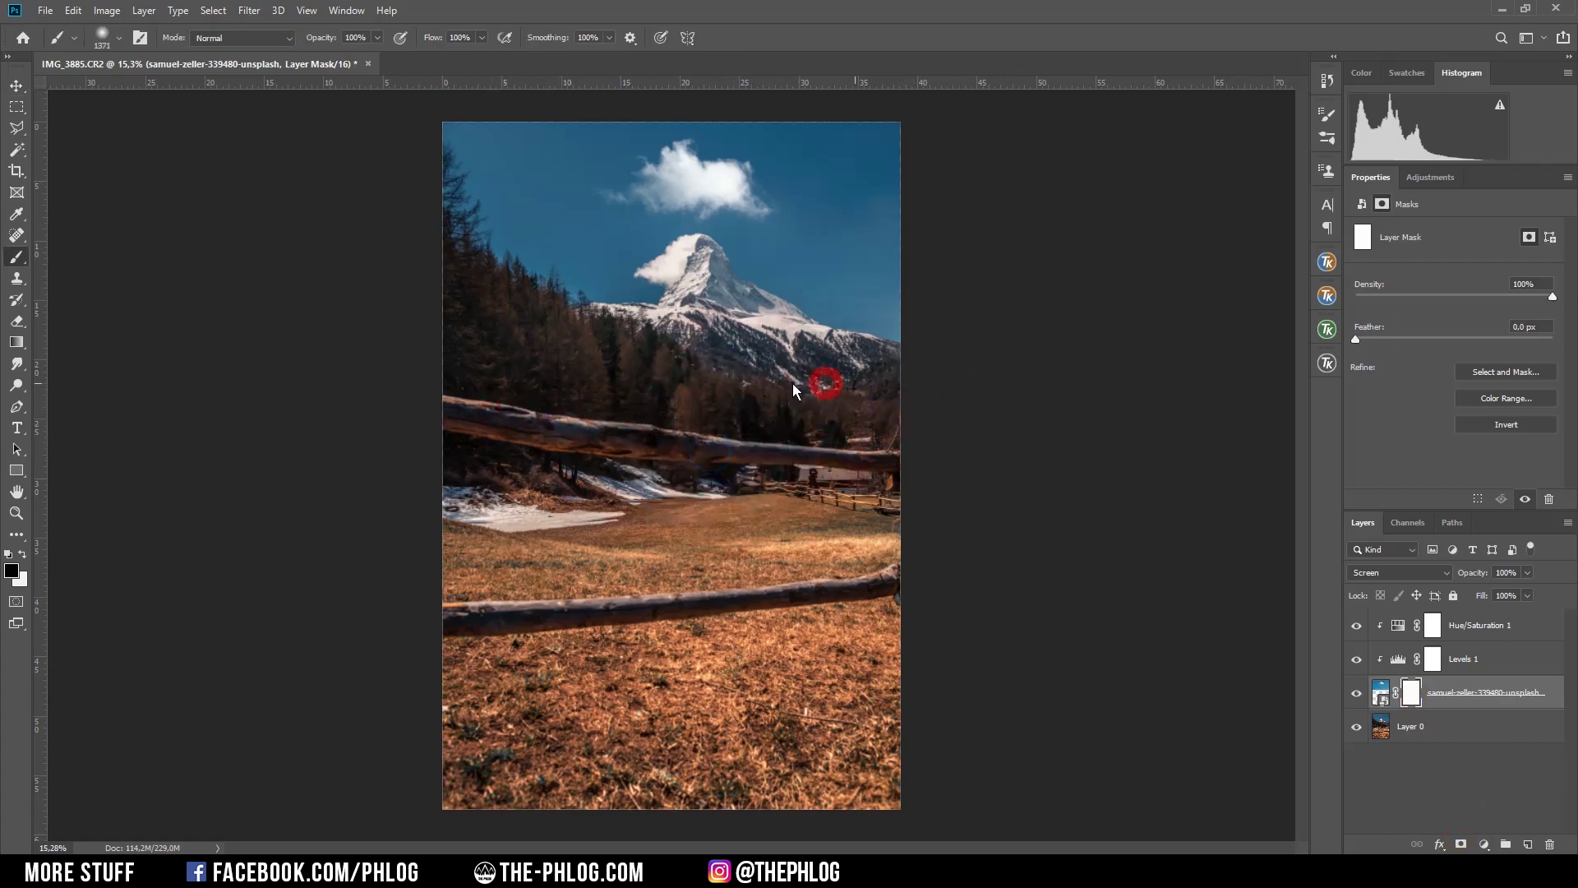